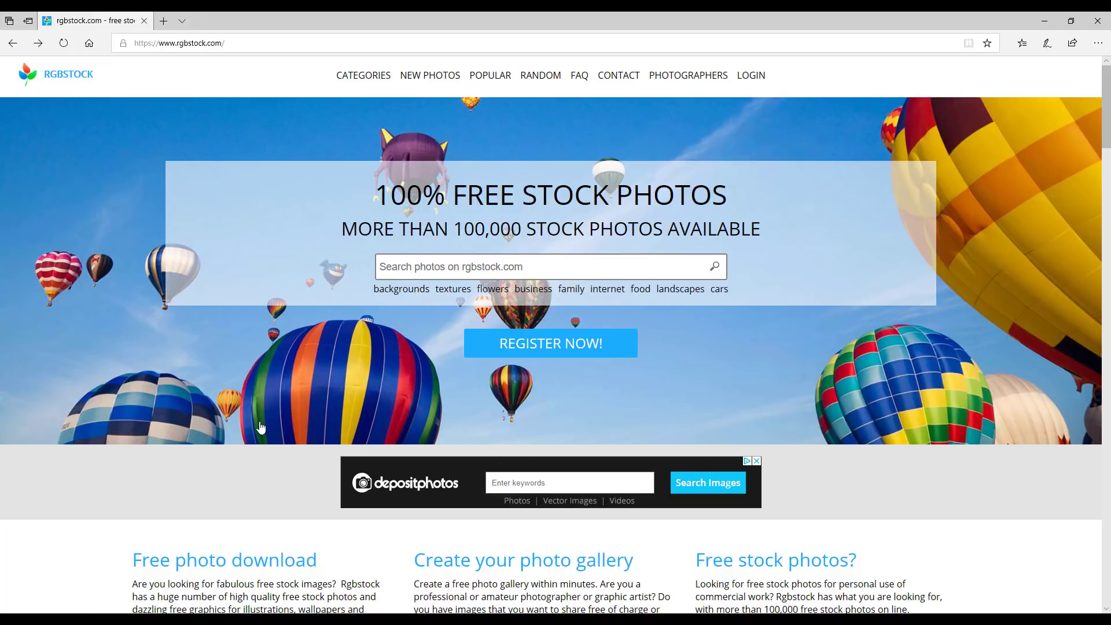
Step: Open the textures category on RGBStock, browse to the Puzzle photo with the loose piece and request its full-size image
click(455, 291)
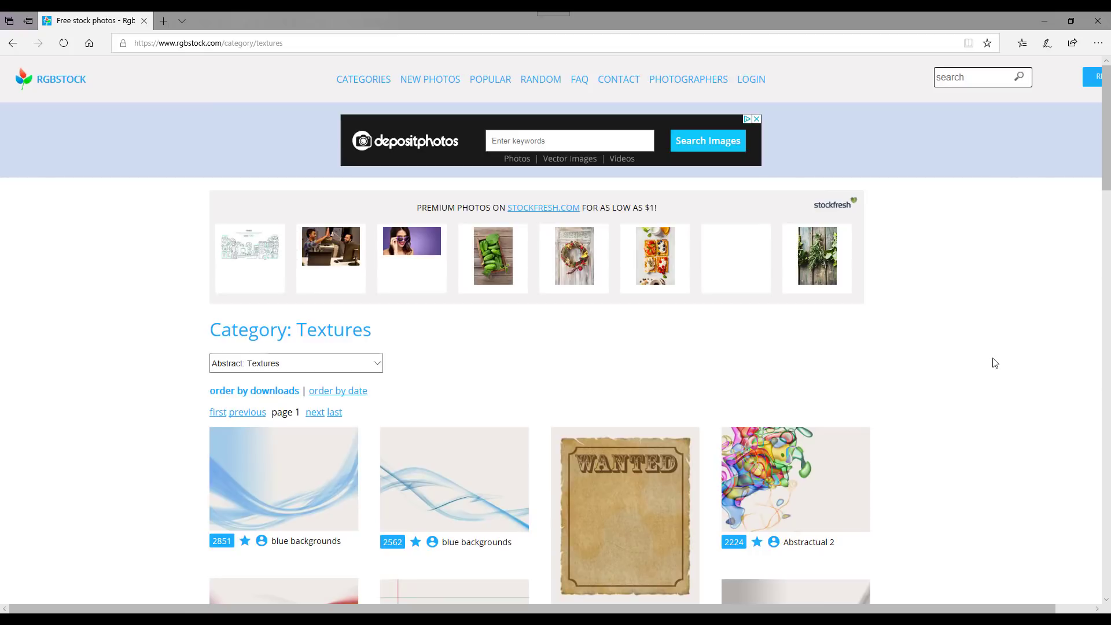
scroll(996, 363, down, 3)
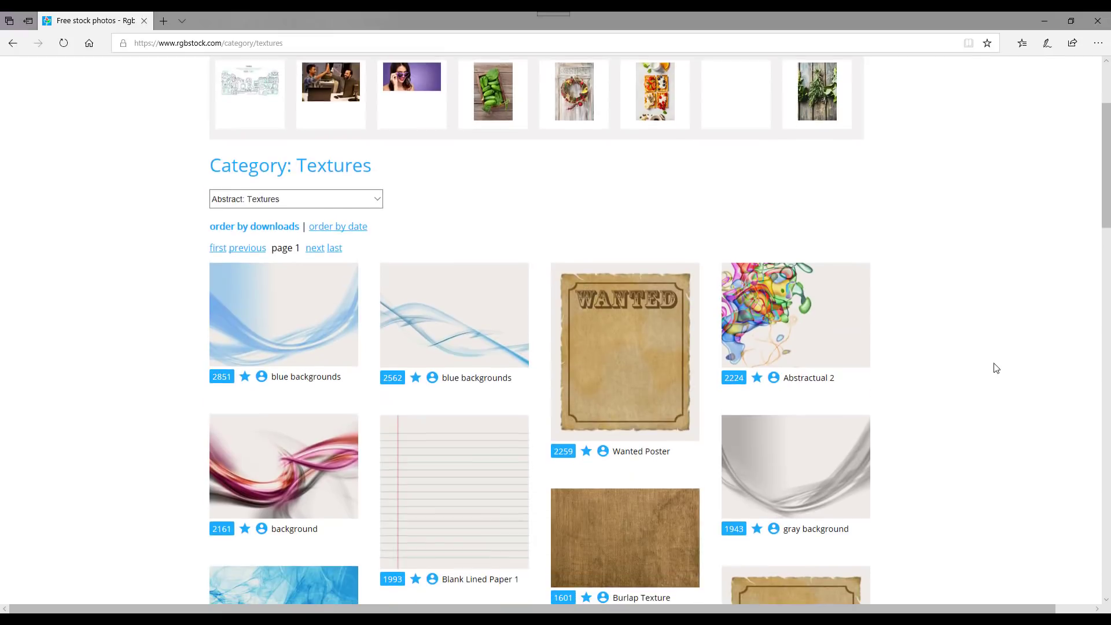
scroll(996, 368, down, 2)
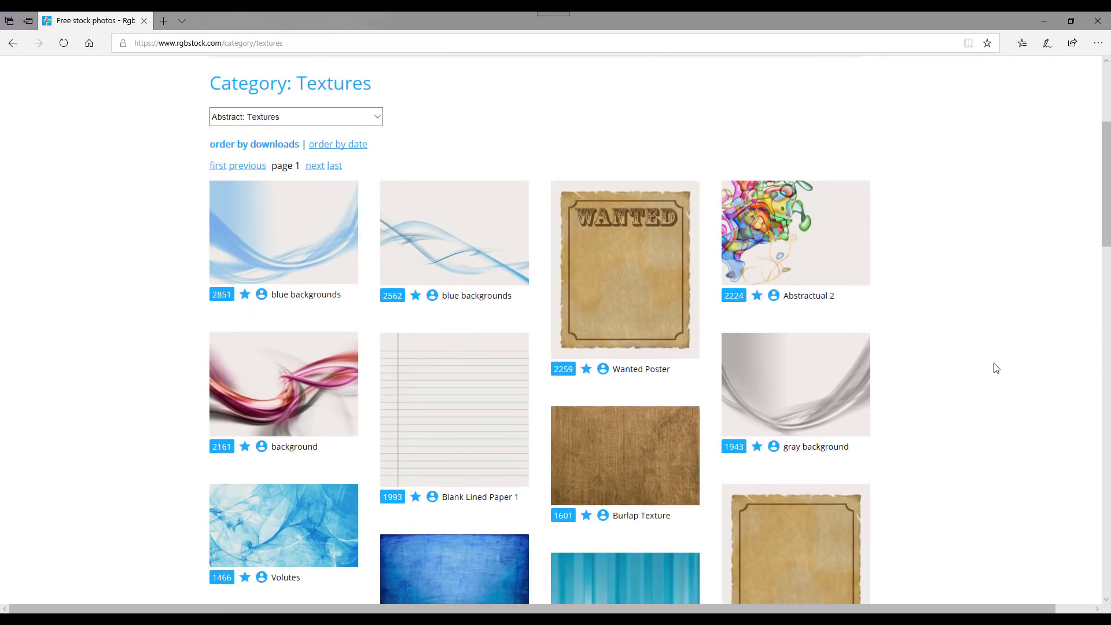
scroll(996, 368, down, 4)
scroll(996, 368, down, 2)
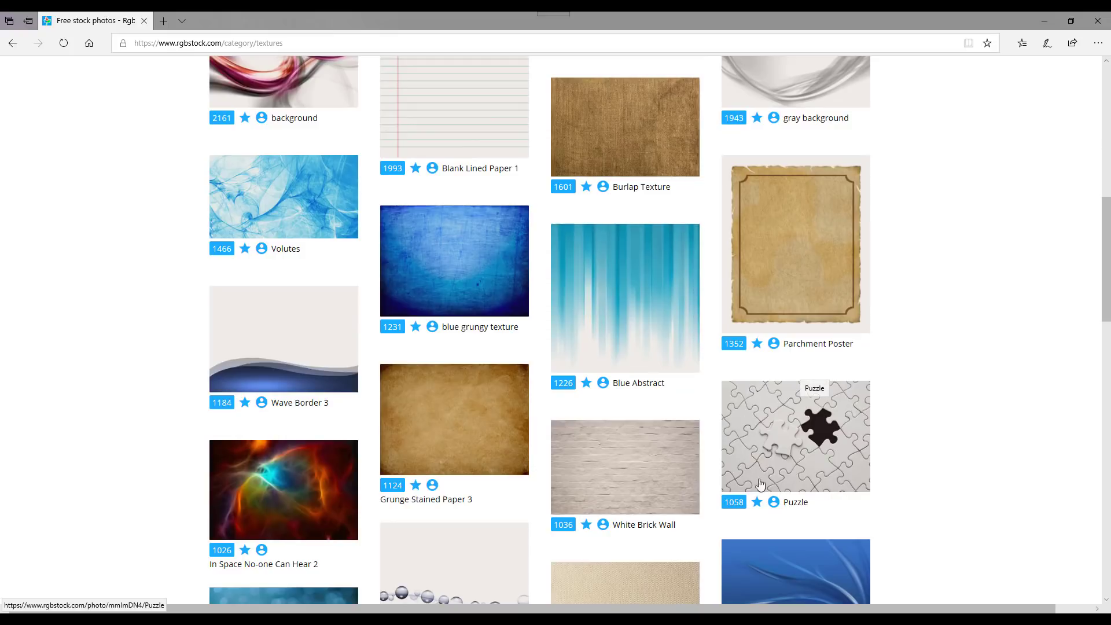
click(787, 456)
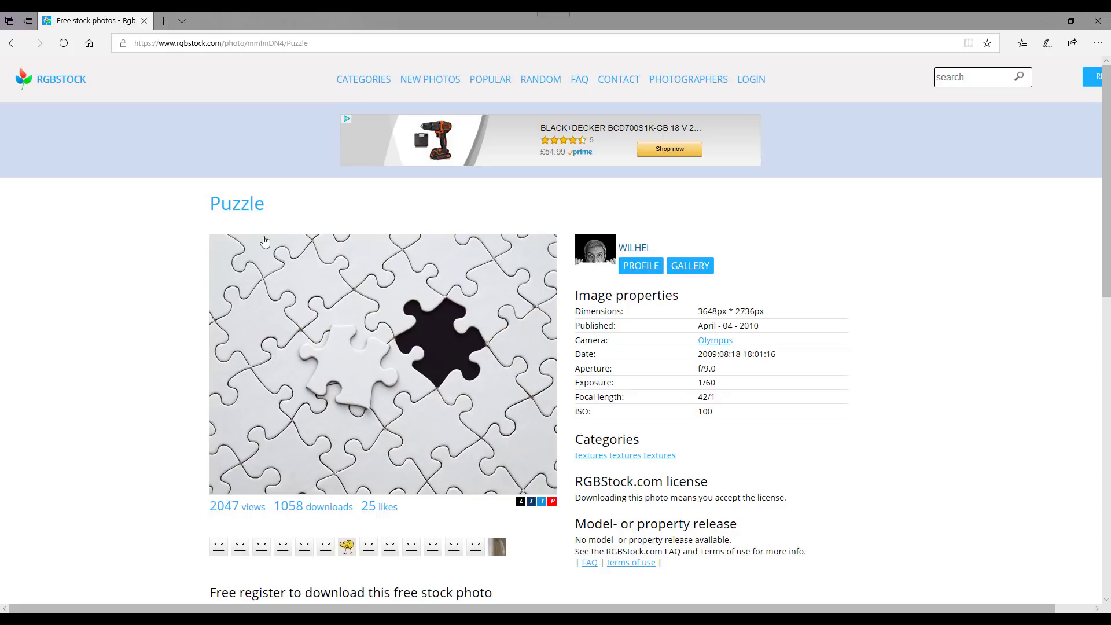
click(338, 427)
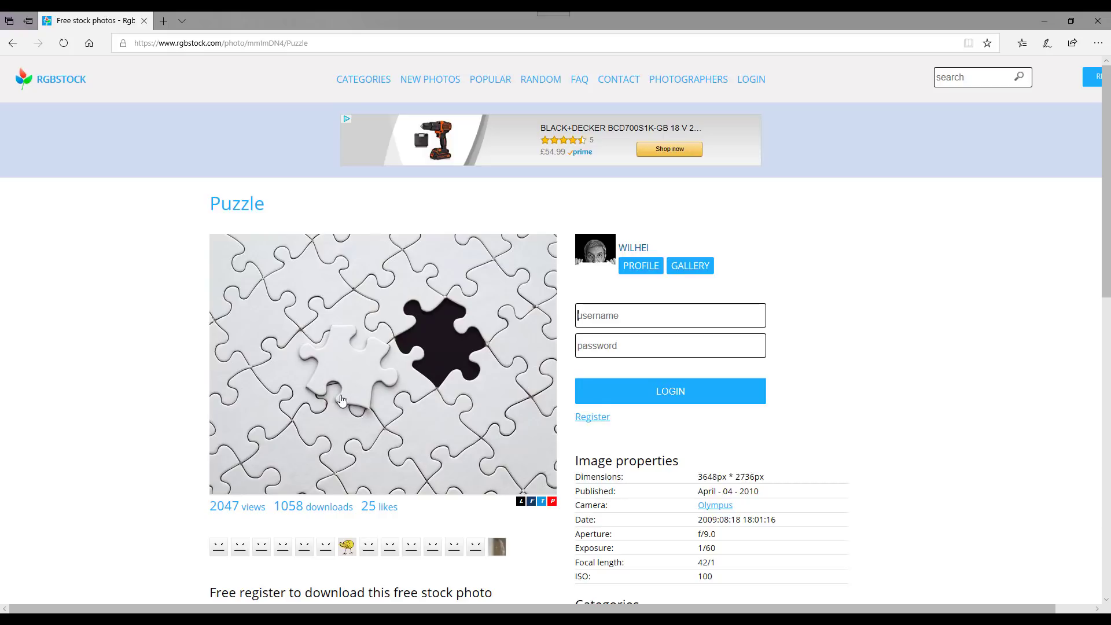
Step: Switch to Affinity Photo and look through the open jig-saw example, the Walton-Beach photo and the mmlmDN4.jpg puzzle image
click(405, 562)
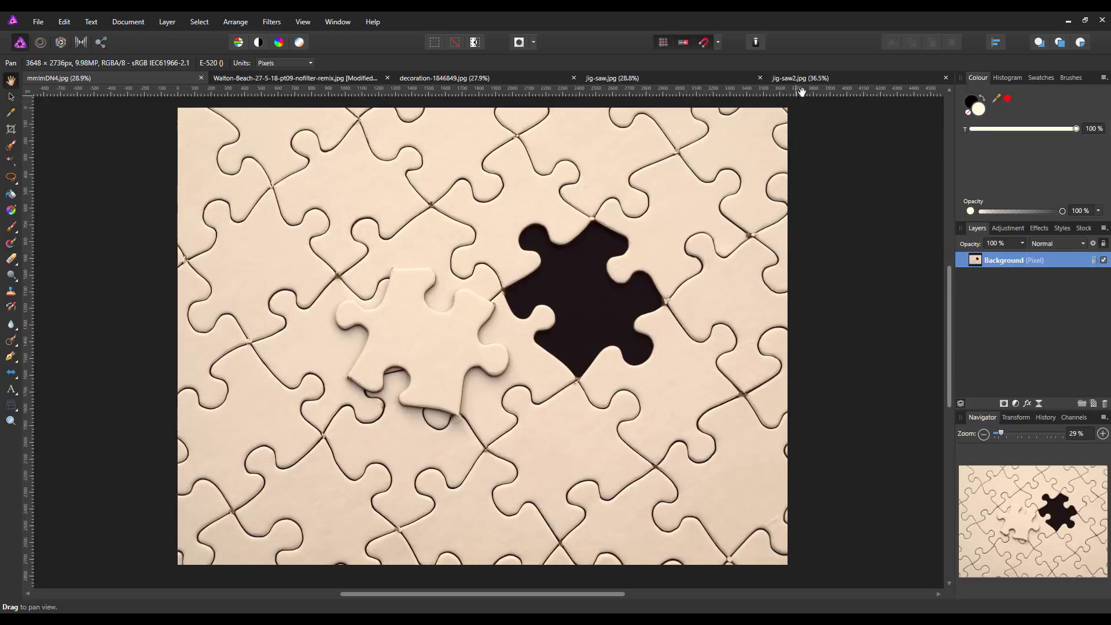
click(856, 80)
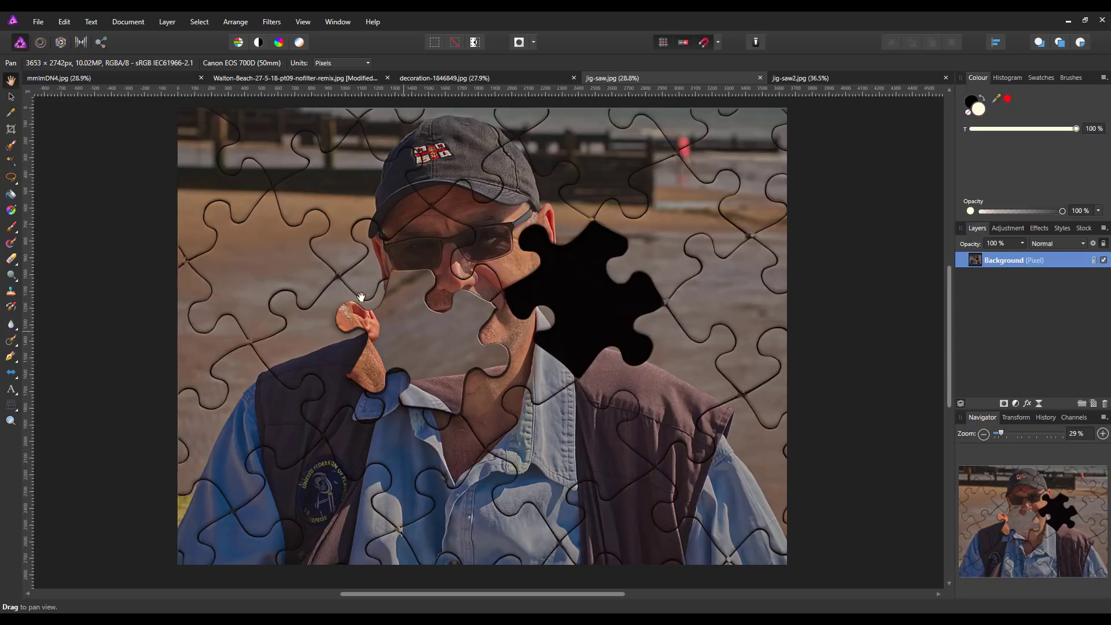
click(280, 78)
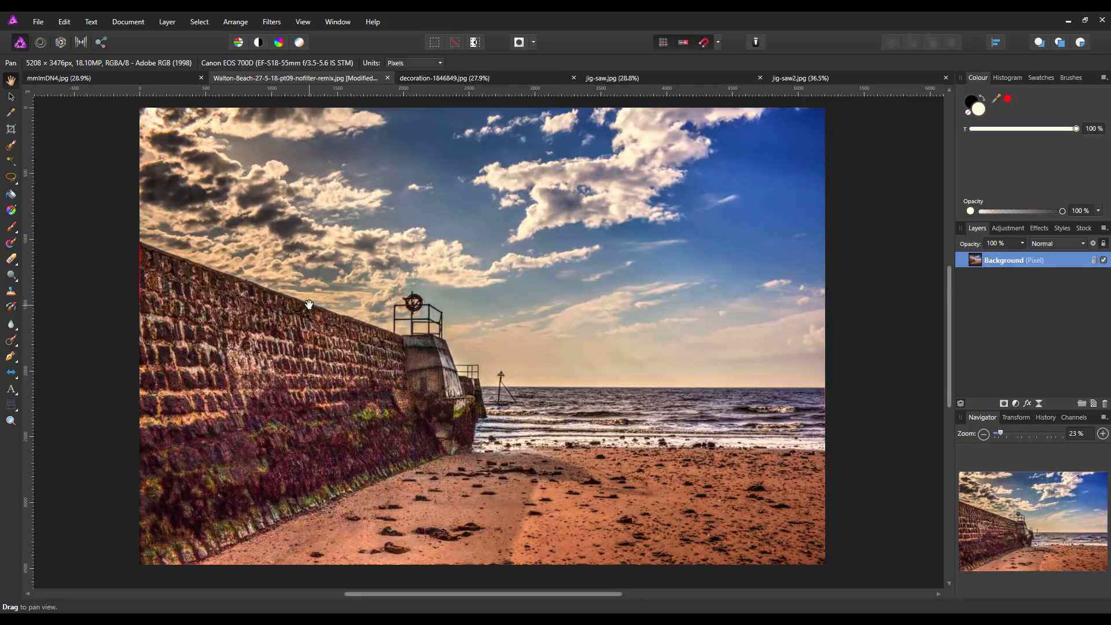
click(179, 77)
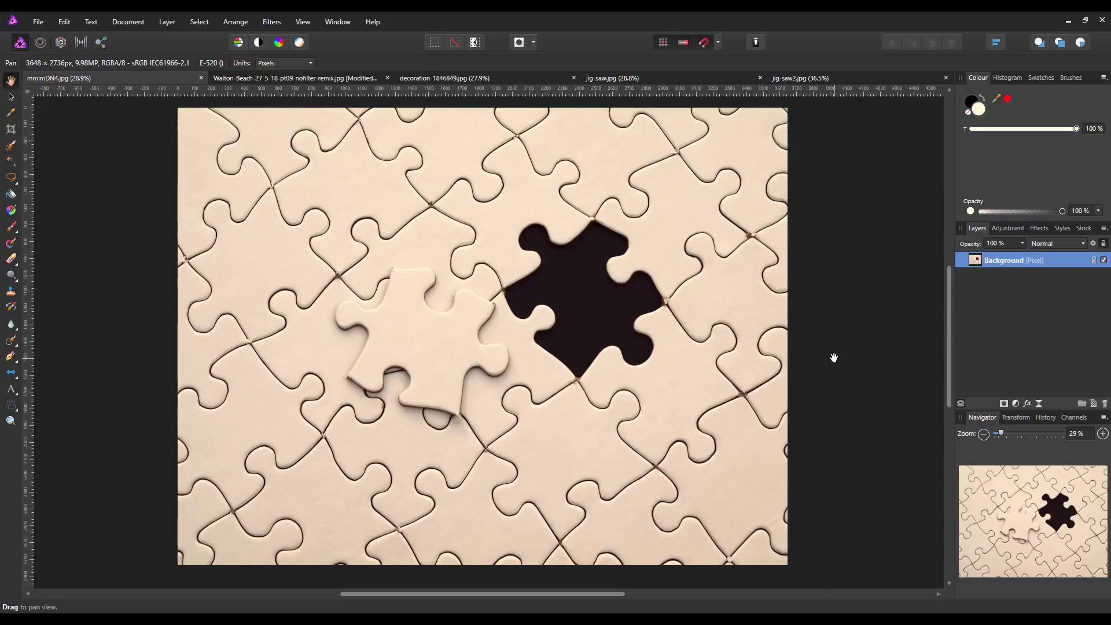
Step: Duplicate the Background layer in the Walton-Beach document, hide the upper copy and select the original layer
click(305, 80)
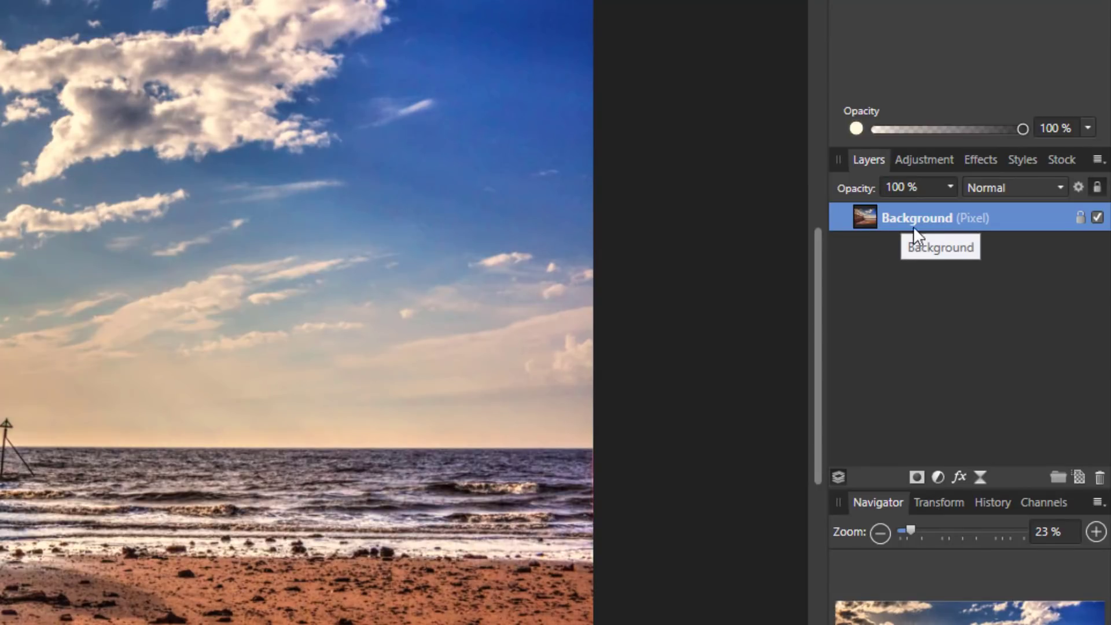
right_click(974, 216)
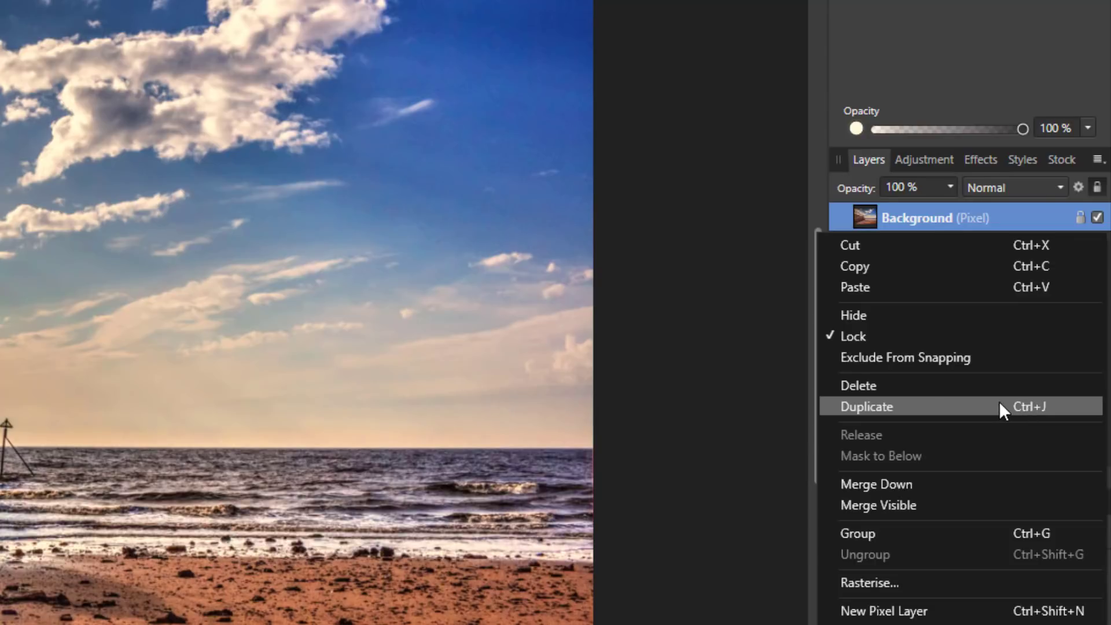
click(958, 406)
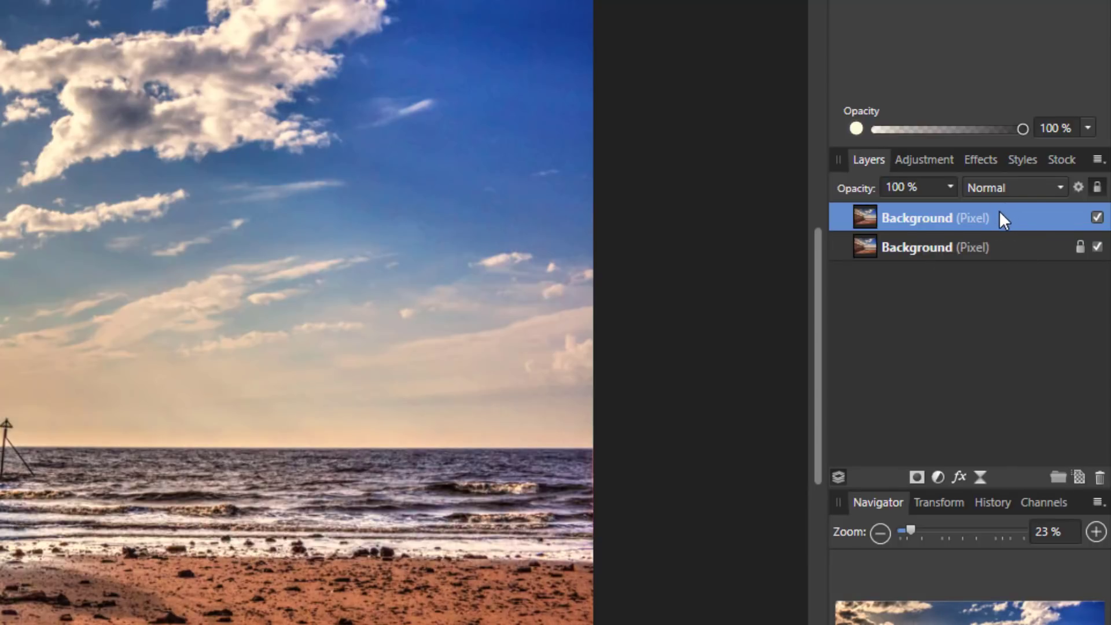
click(1098, 218)
click(1098, 218)
click(1039, 250)
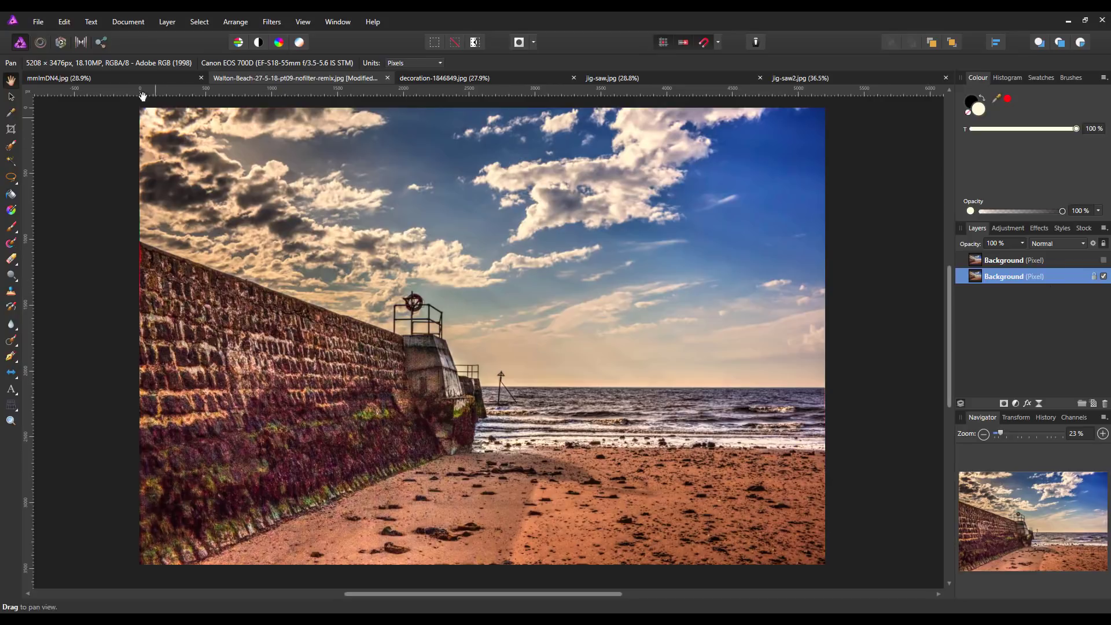
Step: Copy the Background layer of mmlmDN4.jpg and paste it into the Walton-Beach document directly above the locked beach layer
click(143, 81)
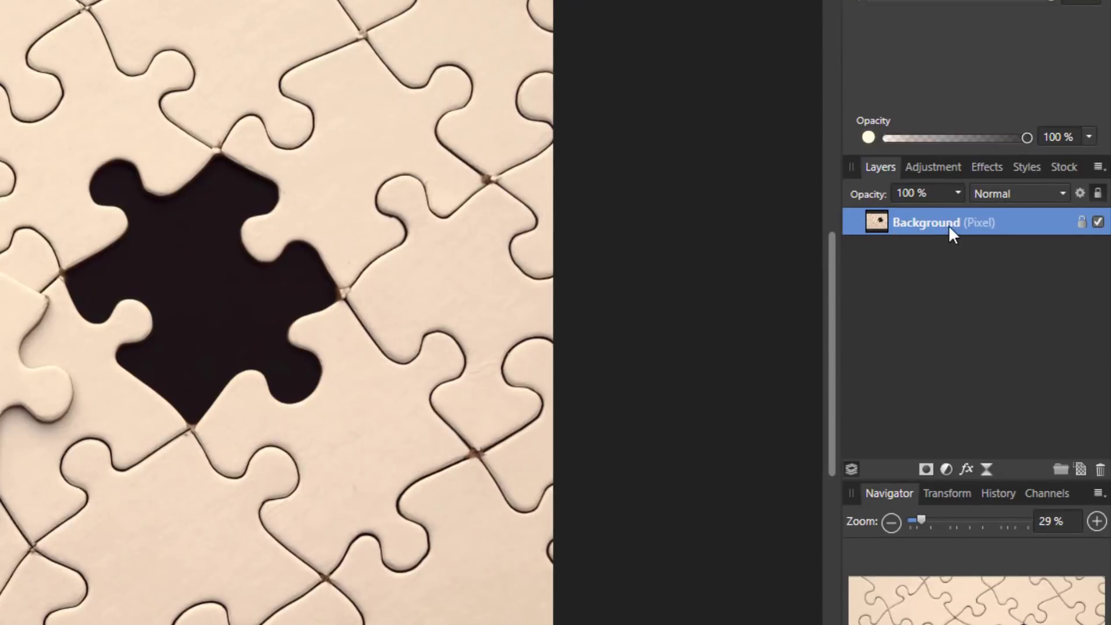
right_click(956, 219)
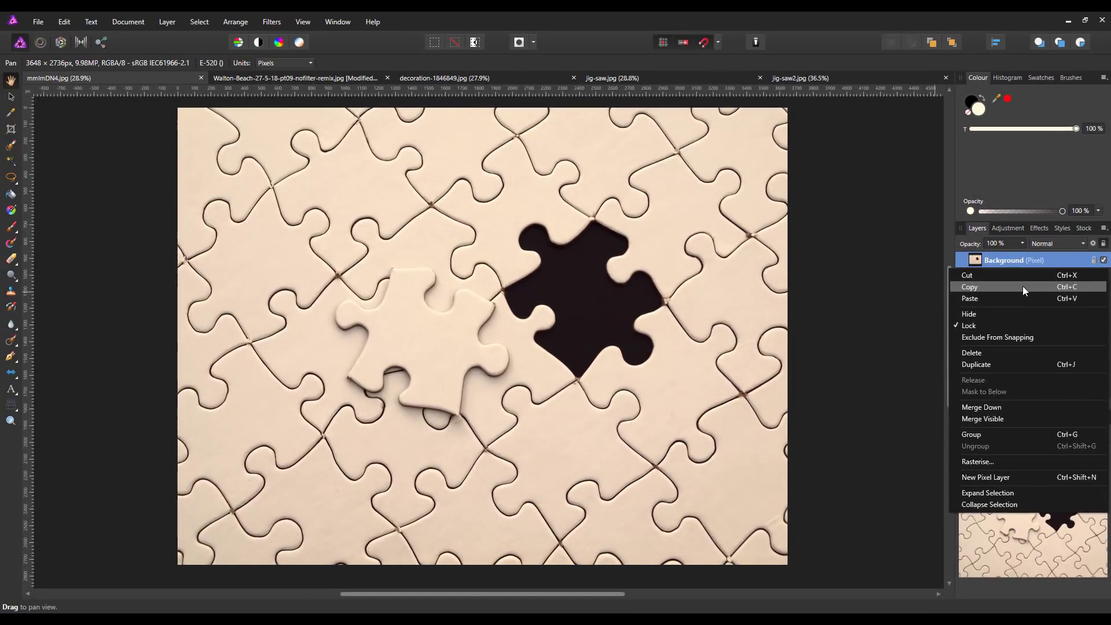
click(1023, 286)
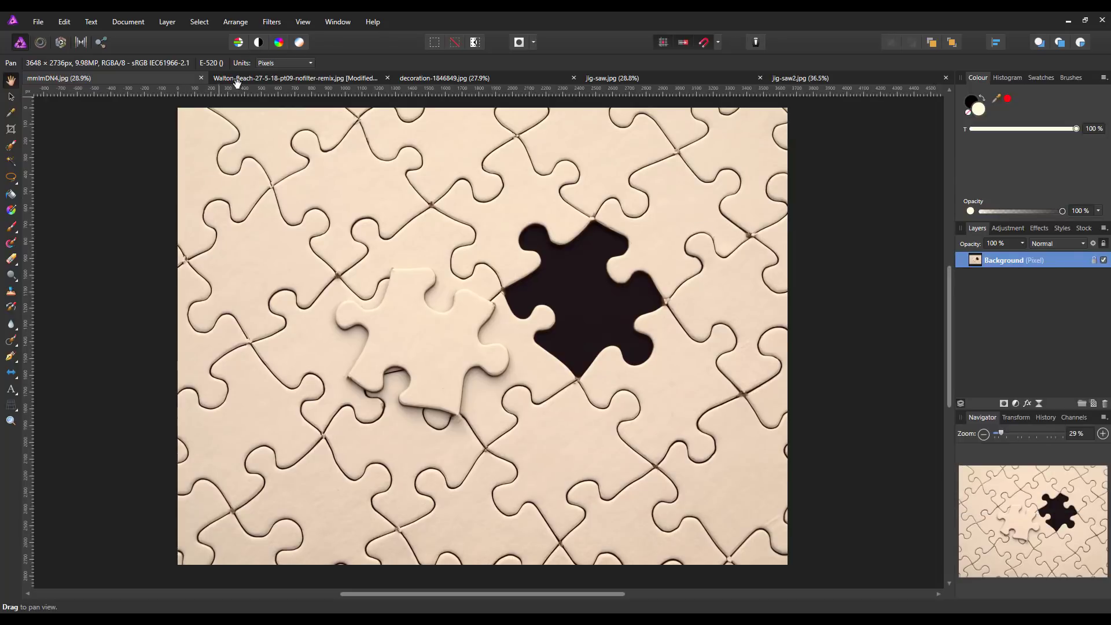
click(291, 80)
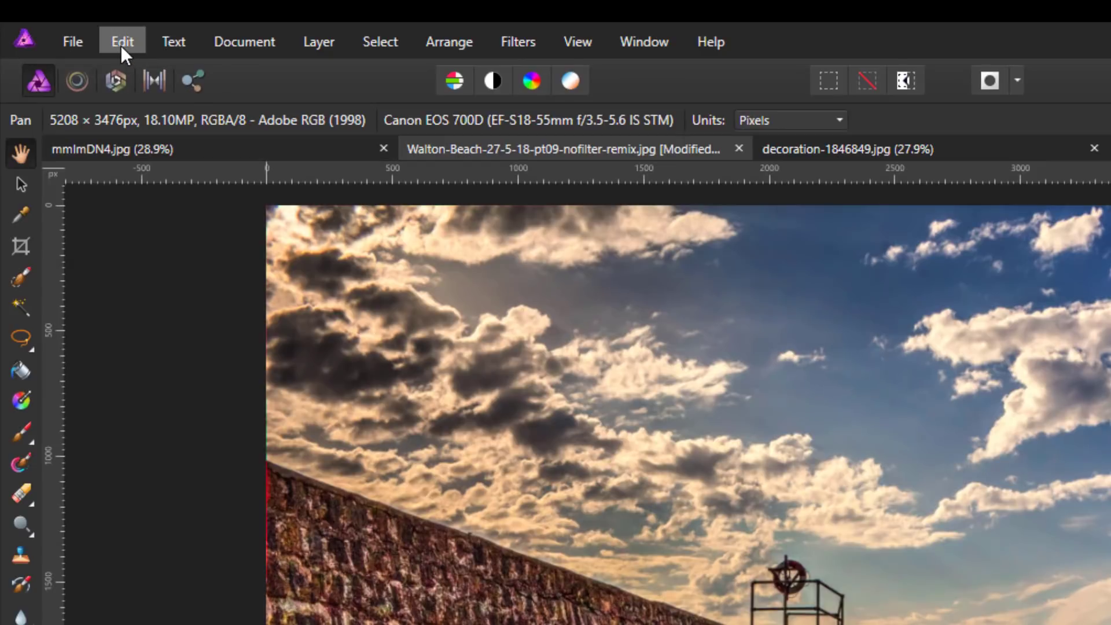
click(124, 42)
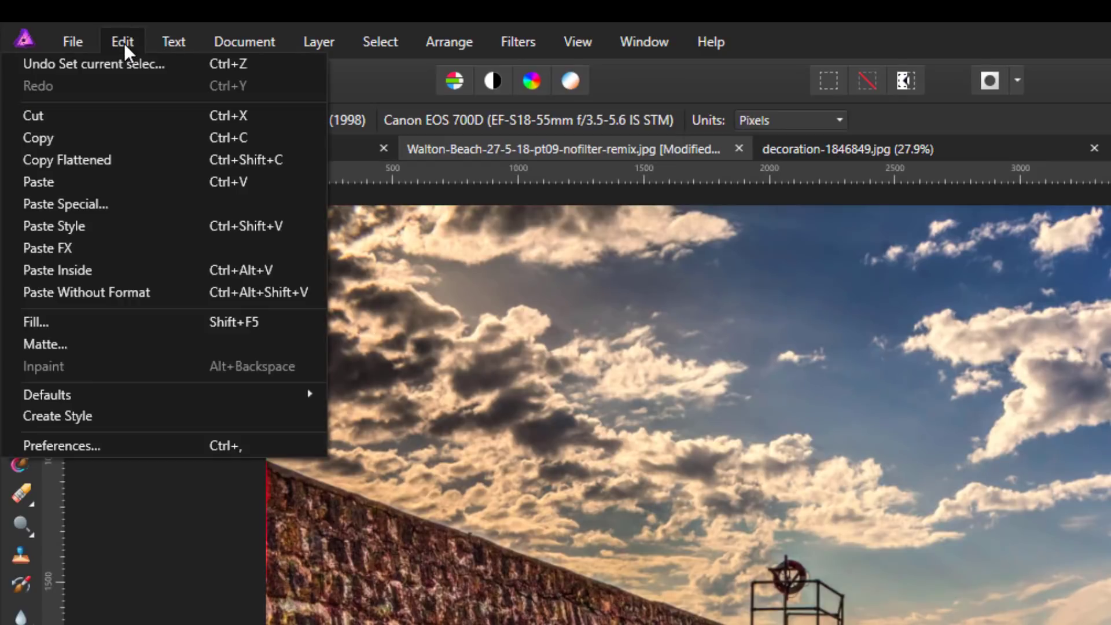
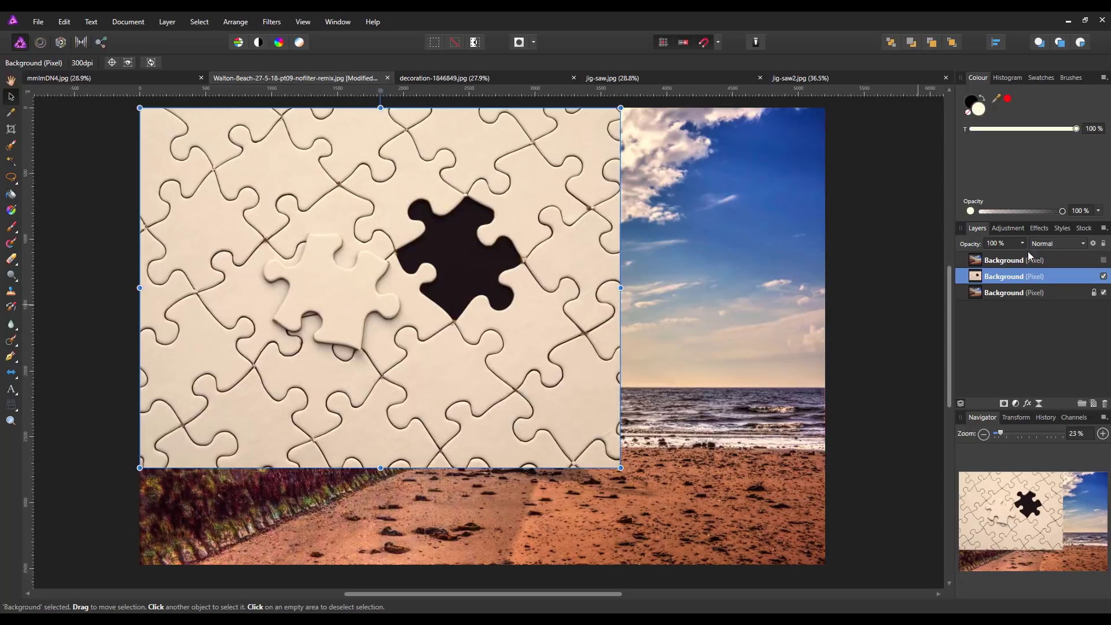
Step: Lower the puzzle layer's opacity to 39% and move it so the missing-piece hole covers the beacon and horizon beyond the wall
click(1023, 243)
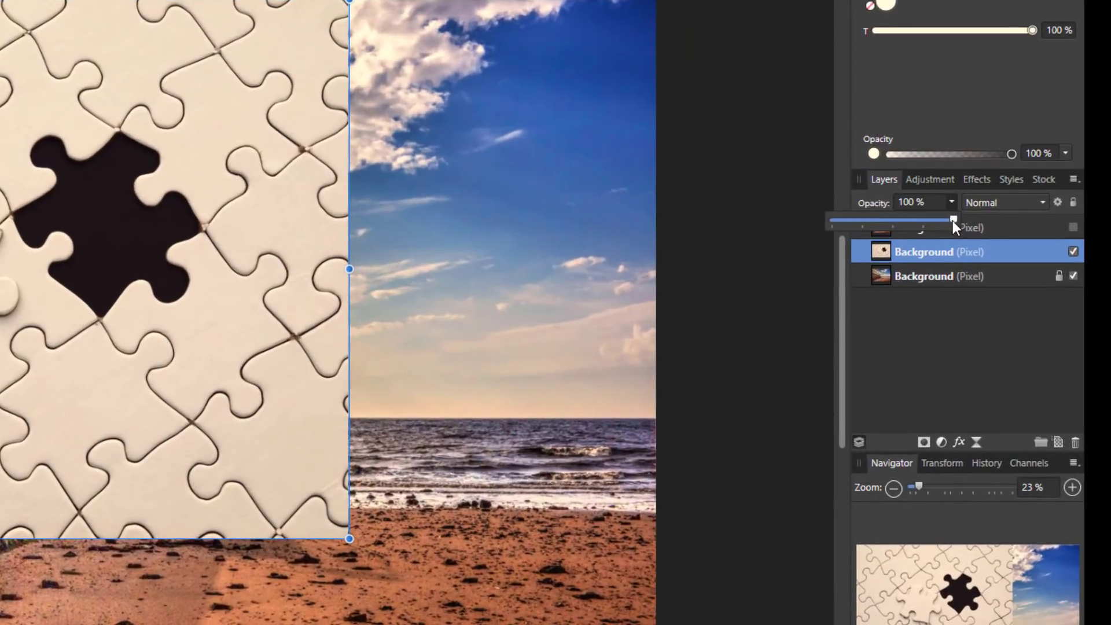
drag(952, 220, 880, 222)
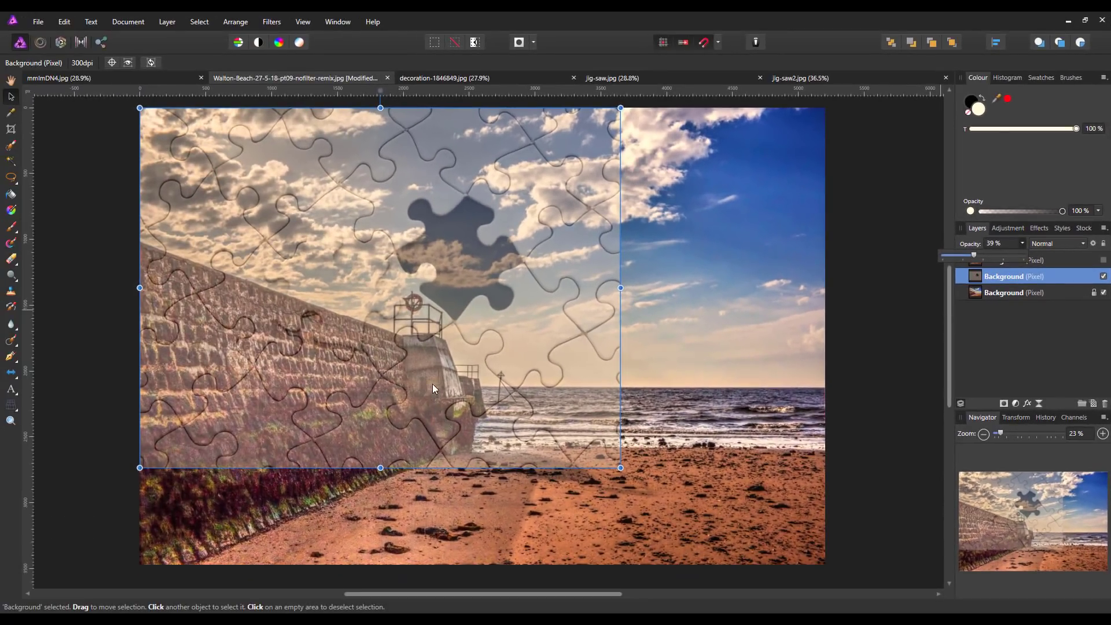
drag(401, 334, 455, 395)
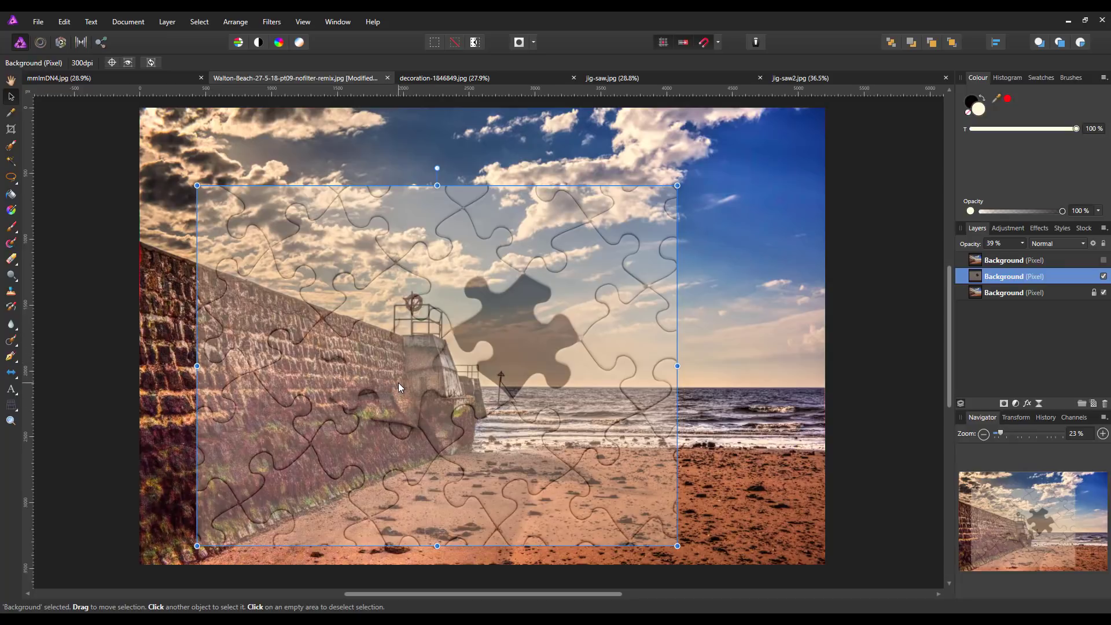
drag(399, 383, 417, 396)
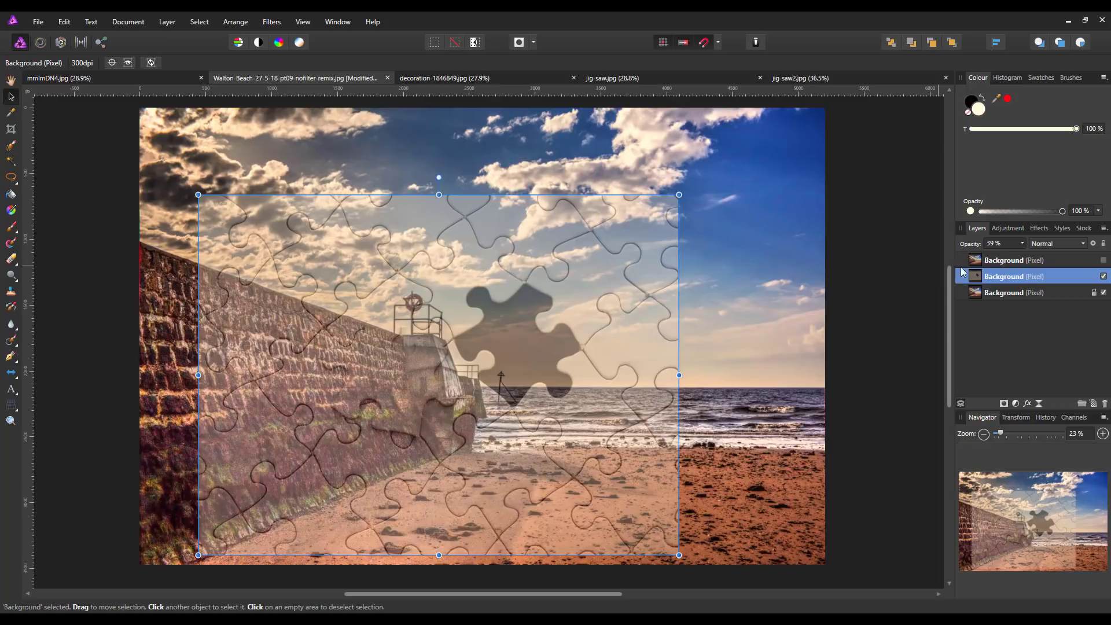
Step: Restore the puzzle layer's opacity to 100% and select its dark missing-piece hole with the Selection Brush
click(1023, 243)
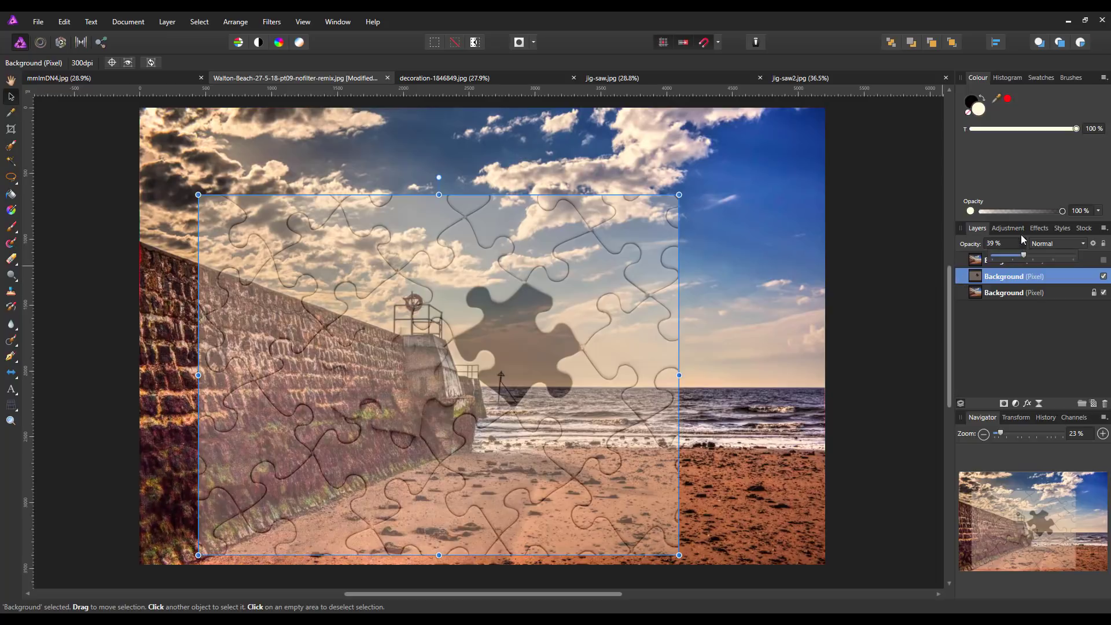
drag(1024, 257, 1077, 258)
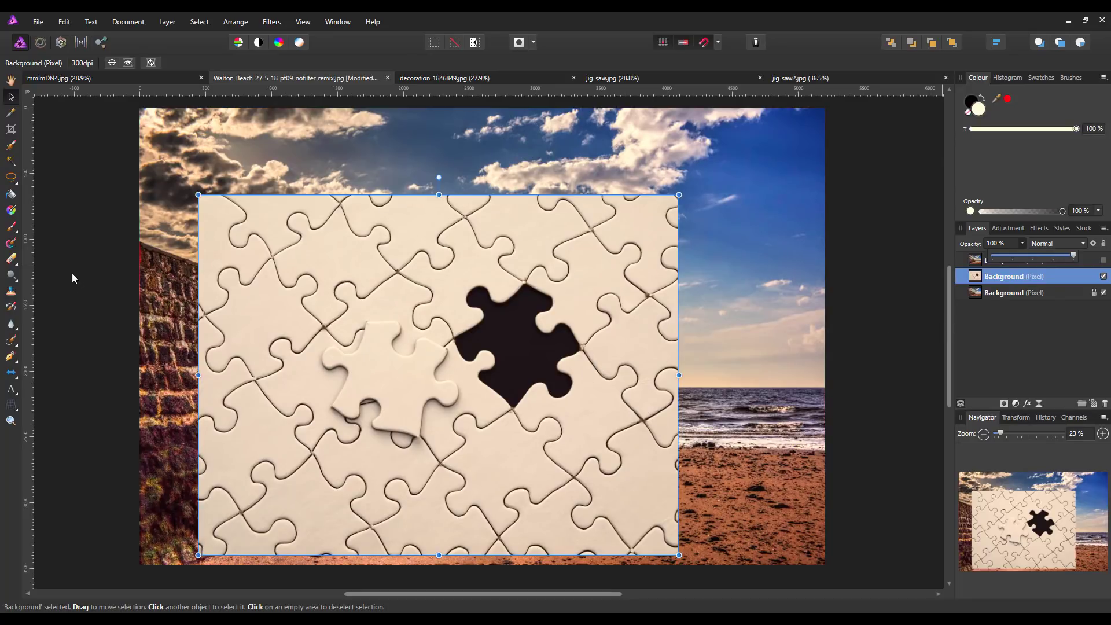
click(11, 147)
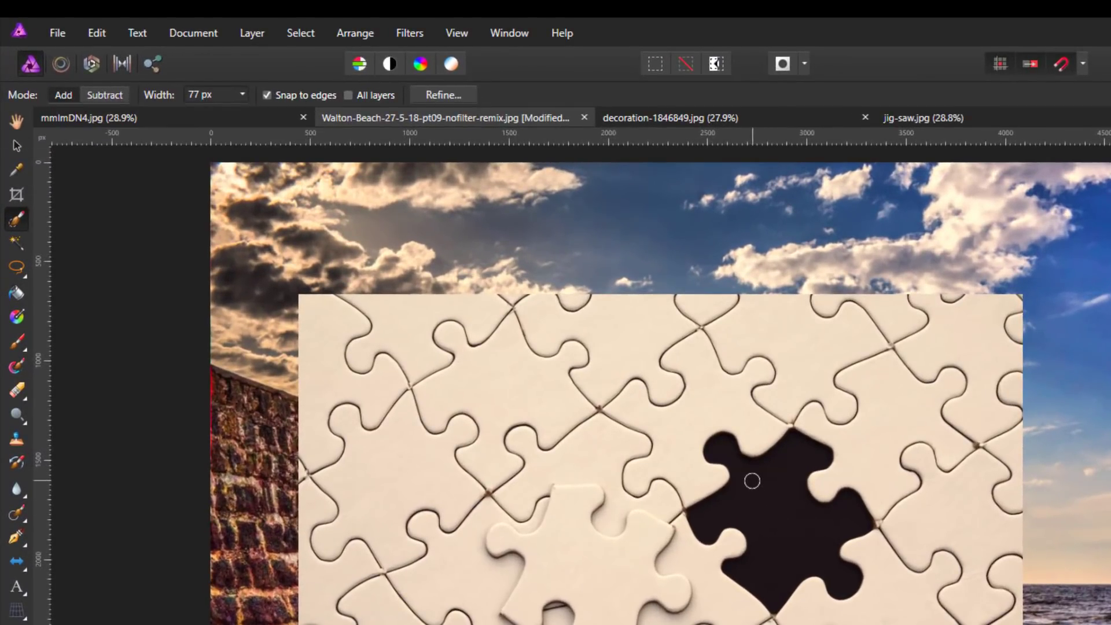
drag(759, 491, 759, 497)
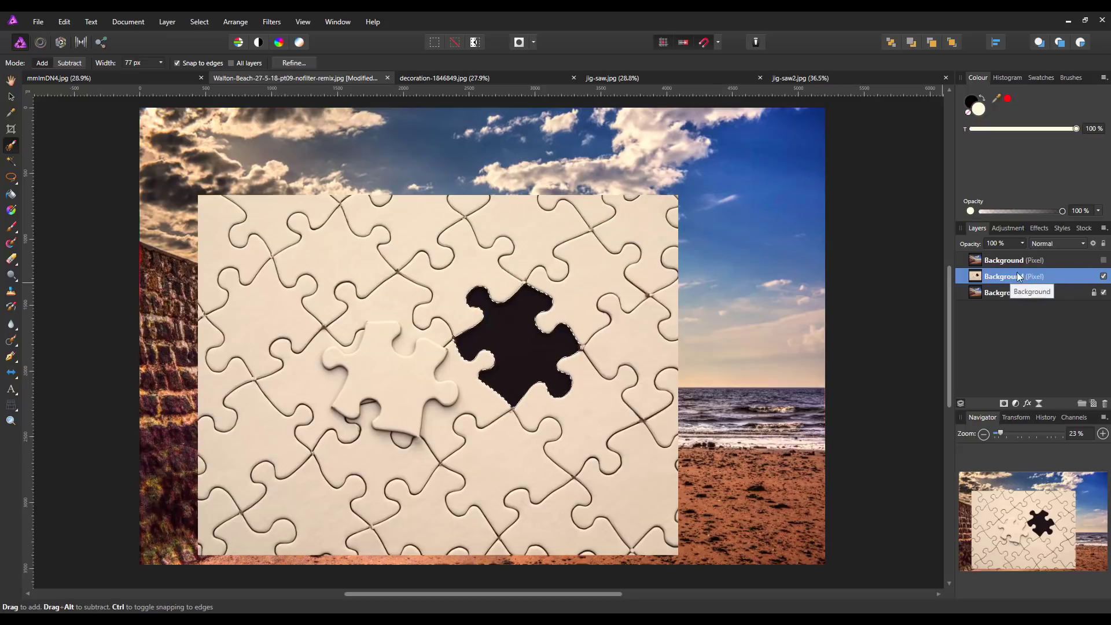
Step: Hide the puzzle layer, duplicate the selected piece-shaped area of the locked beach layer to a new layer and check the cutout alone
click(1104, 276)
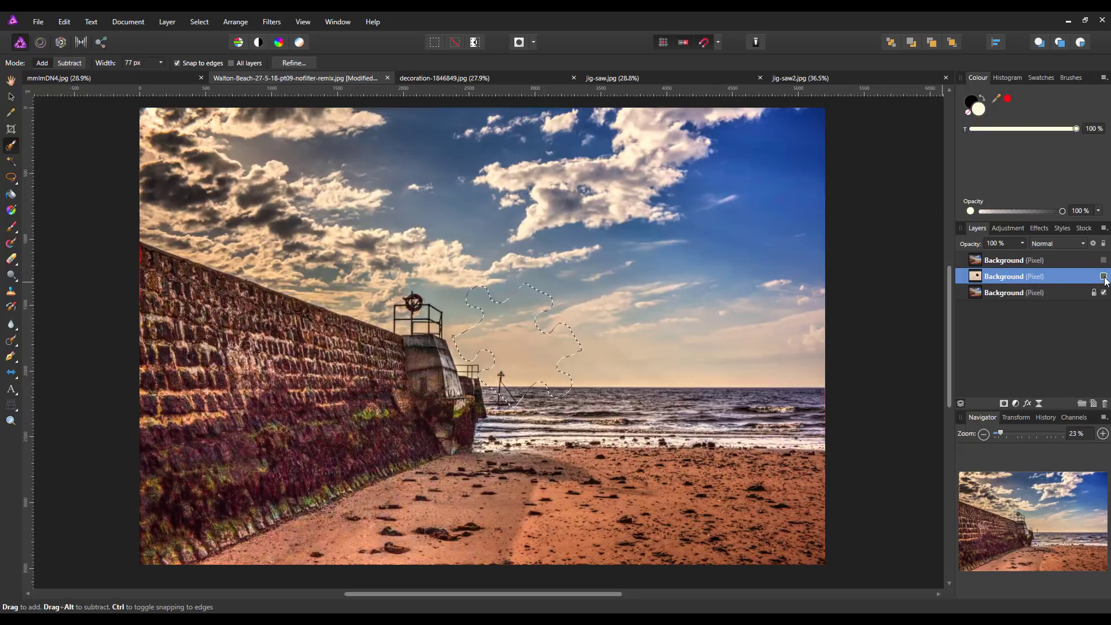
click(1067, 294)
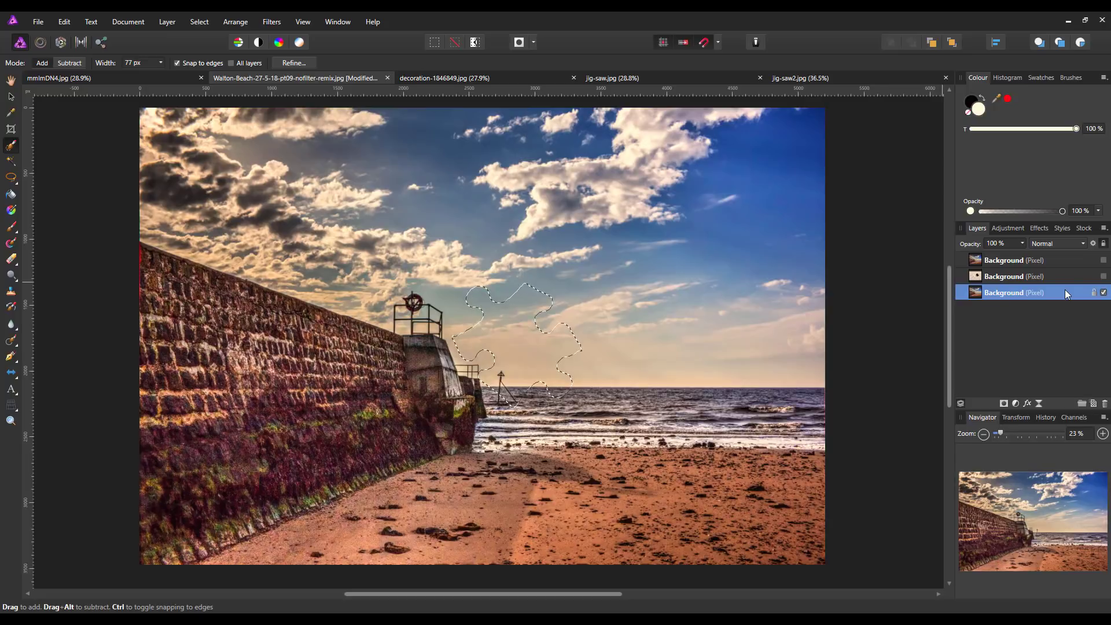
key(ctrl+j)
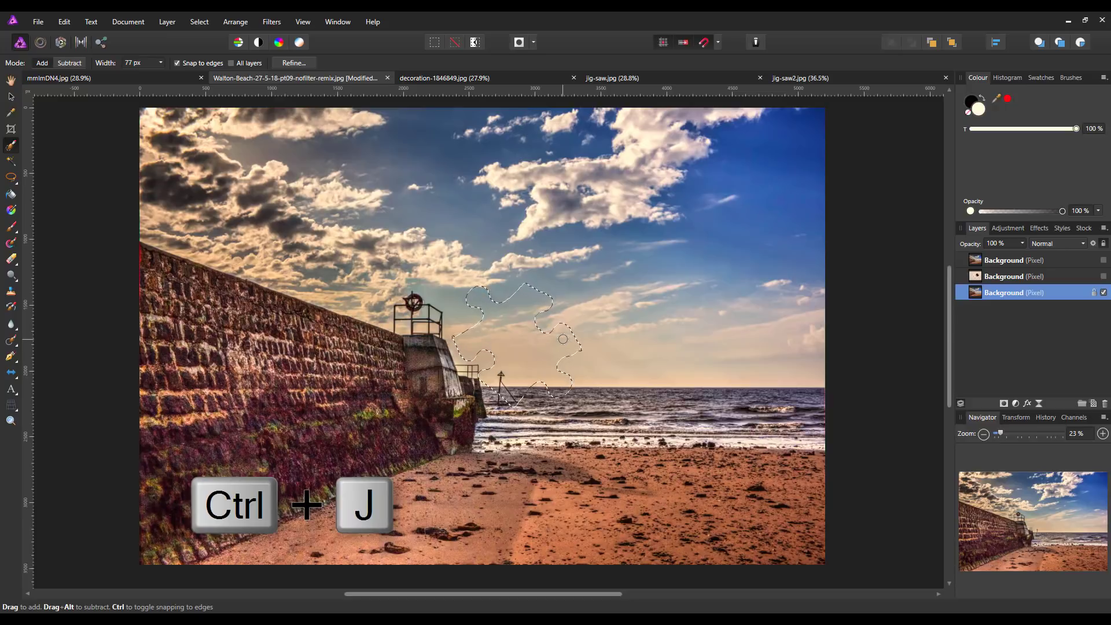
key(ctrl+j)
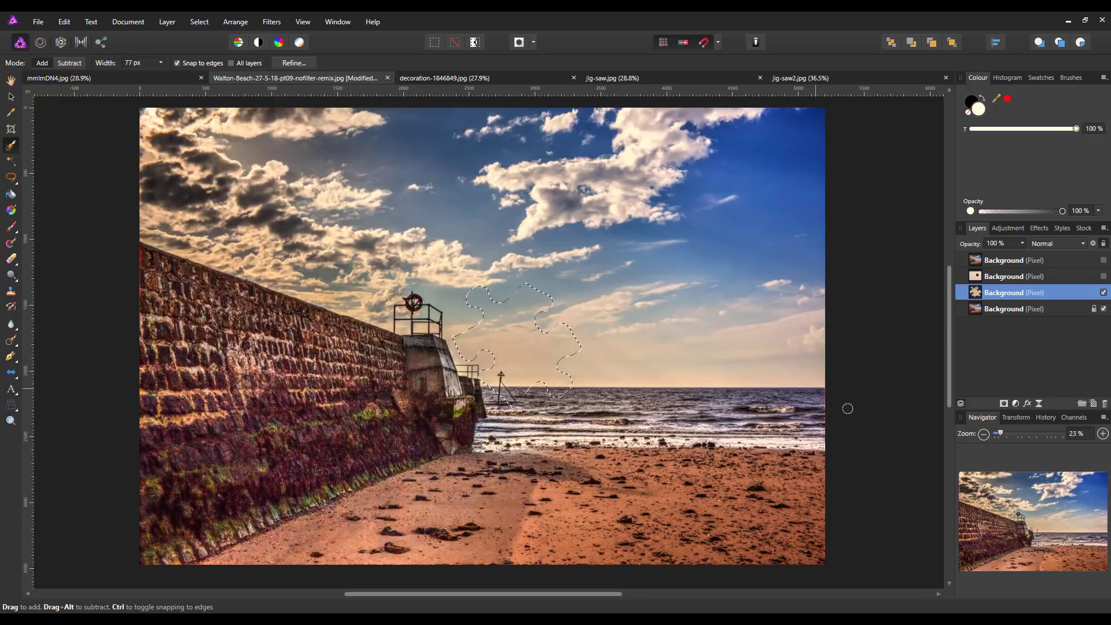
click(1104, 309)
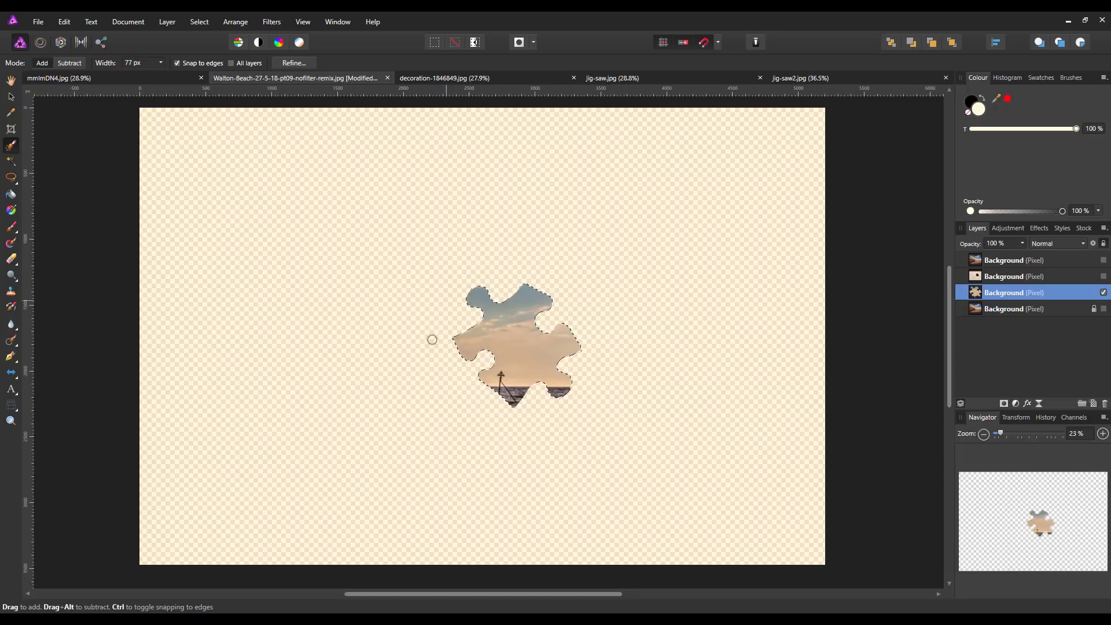
click(1104, 309)
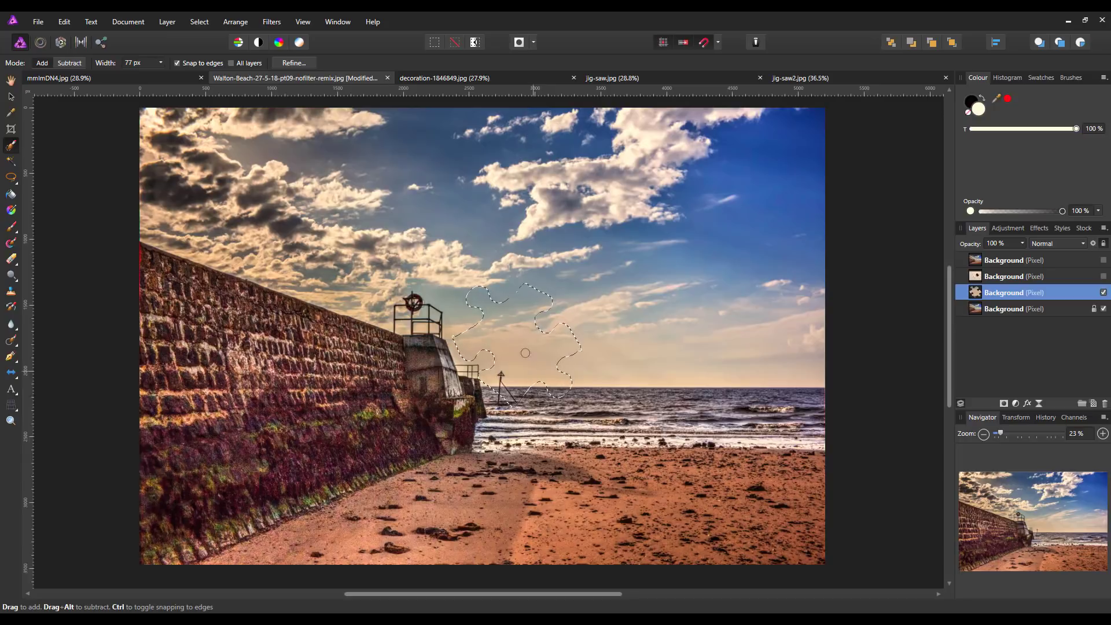
Step: Deselect the piece-shaped selection and make the puzzle layer and the topmost beach layer visible again
key(ctrl+d)
click(1080, 276)
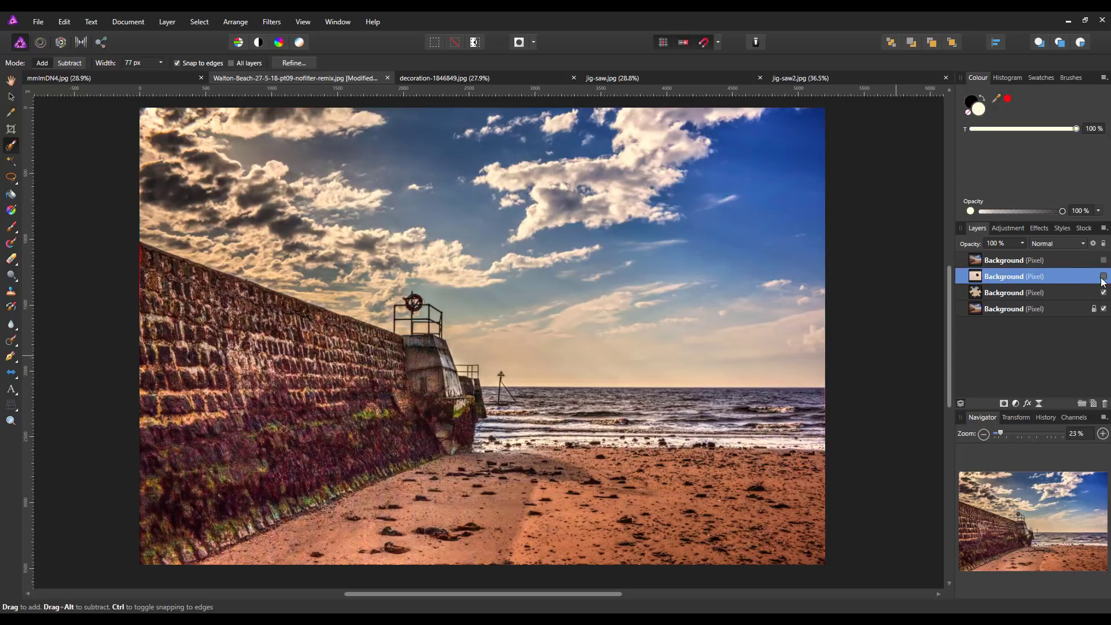
click(1103, 276)
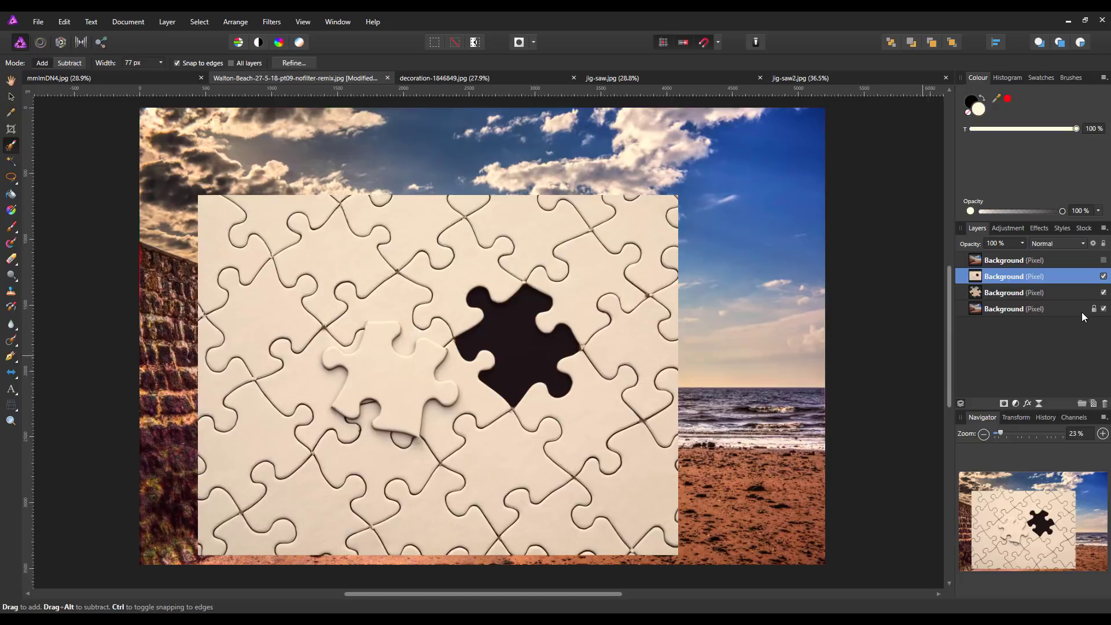
click(1064, 258)
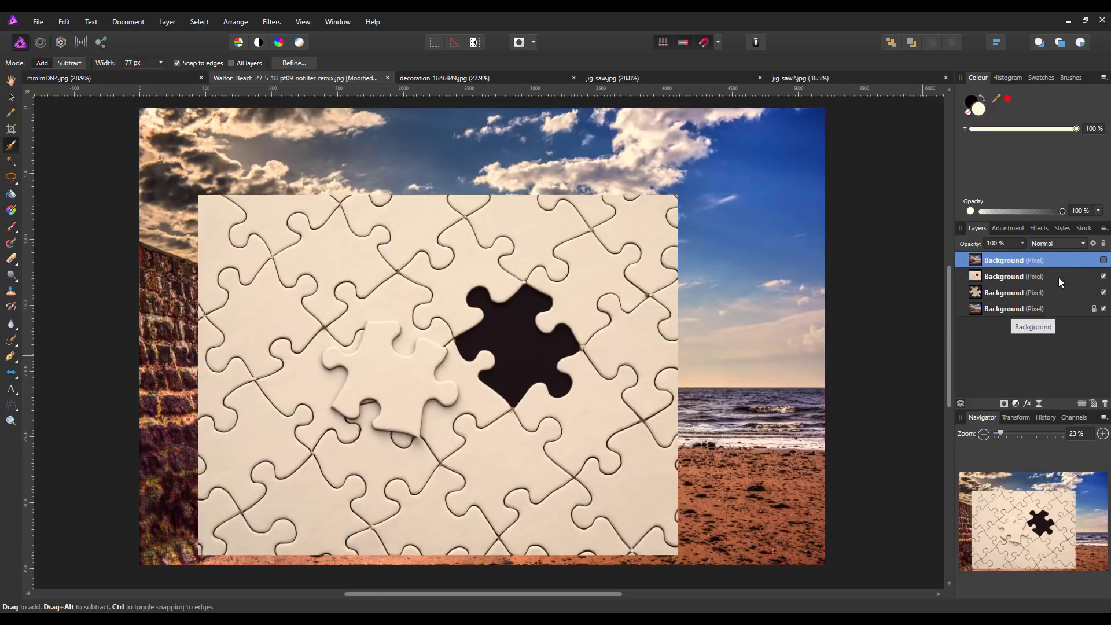
click(1104, 260)
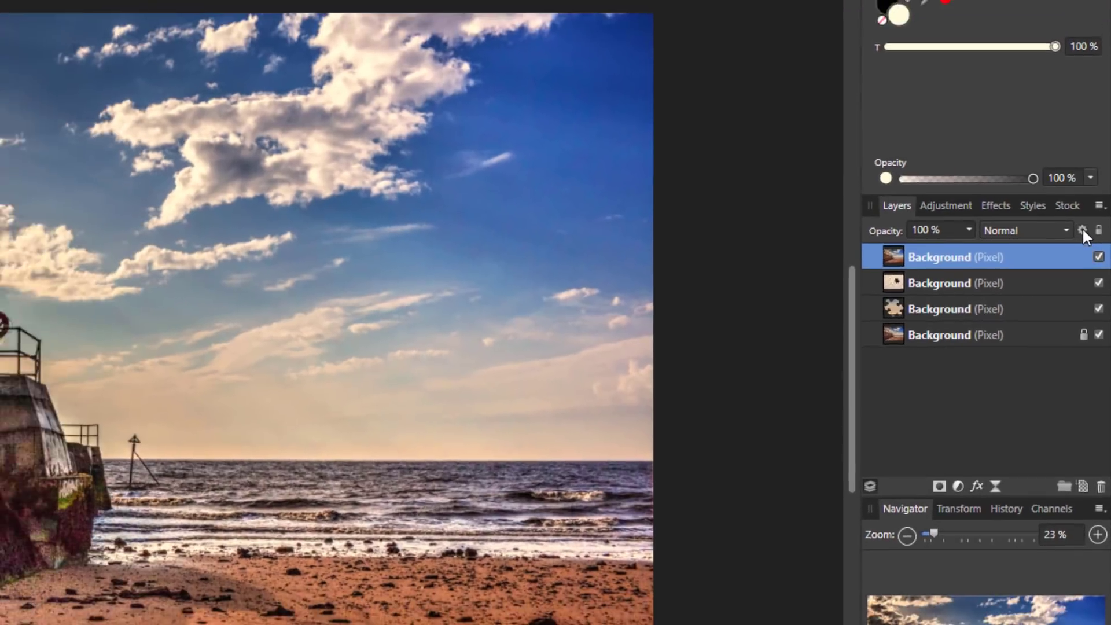
Step: Open the top beach layer's blend options and set the first source layer range node's input to 94%
click(1078, 216)
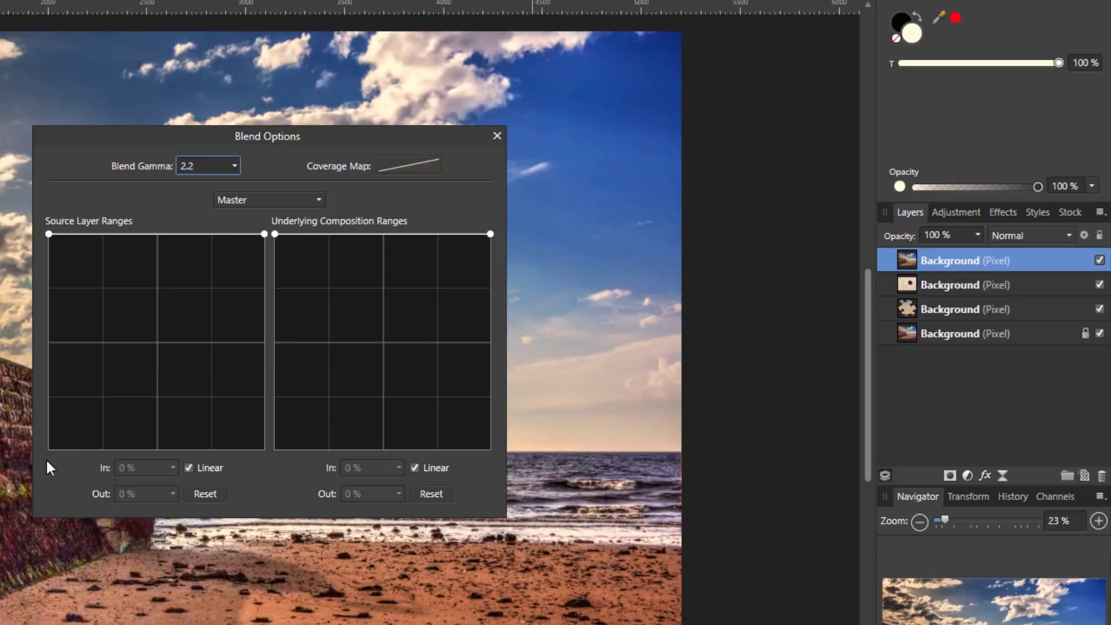
click(49, 234)
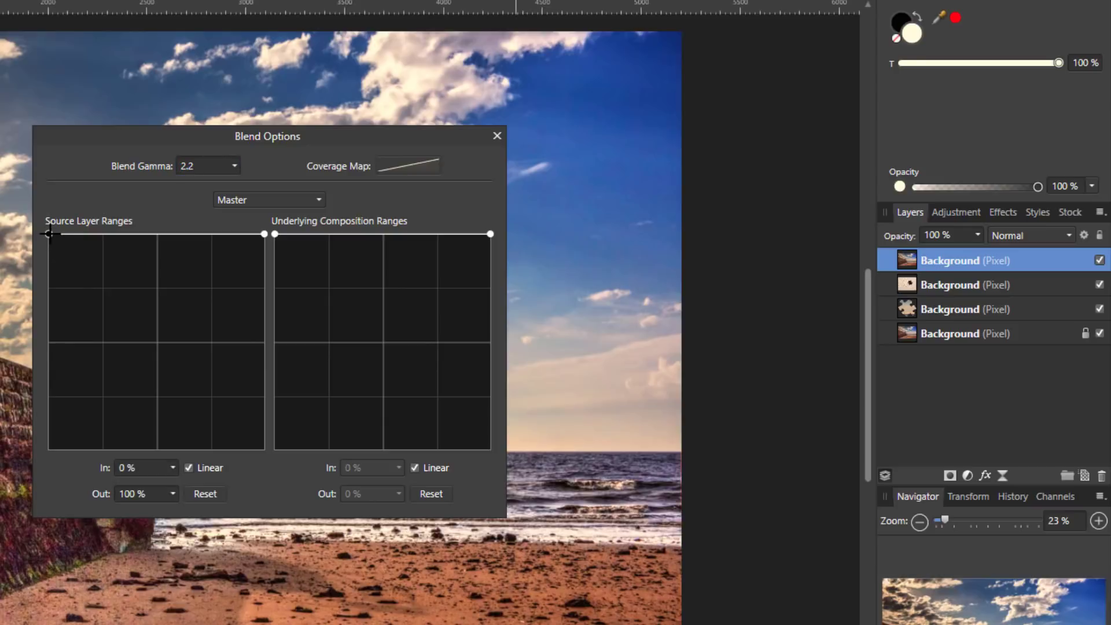
click(131, 469)
text(94)
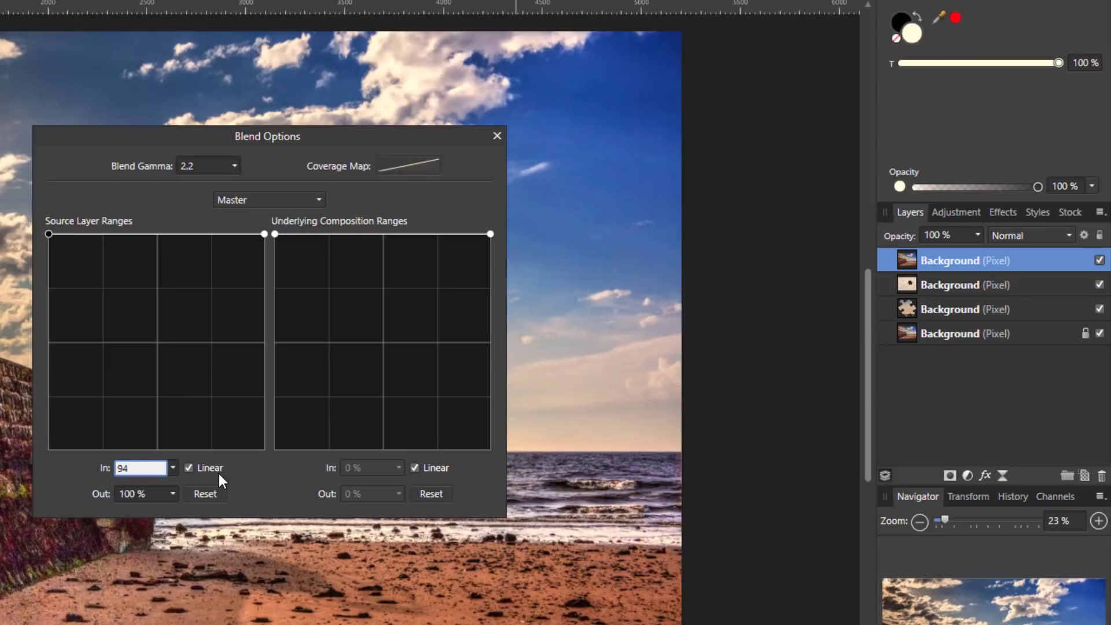
key(Return)
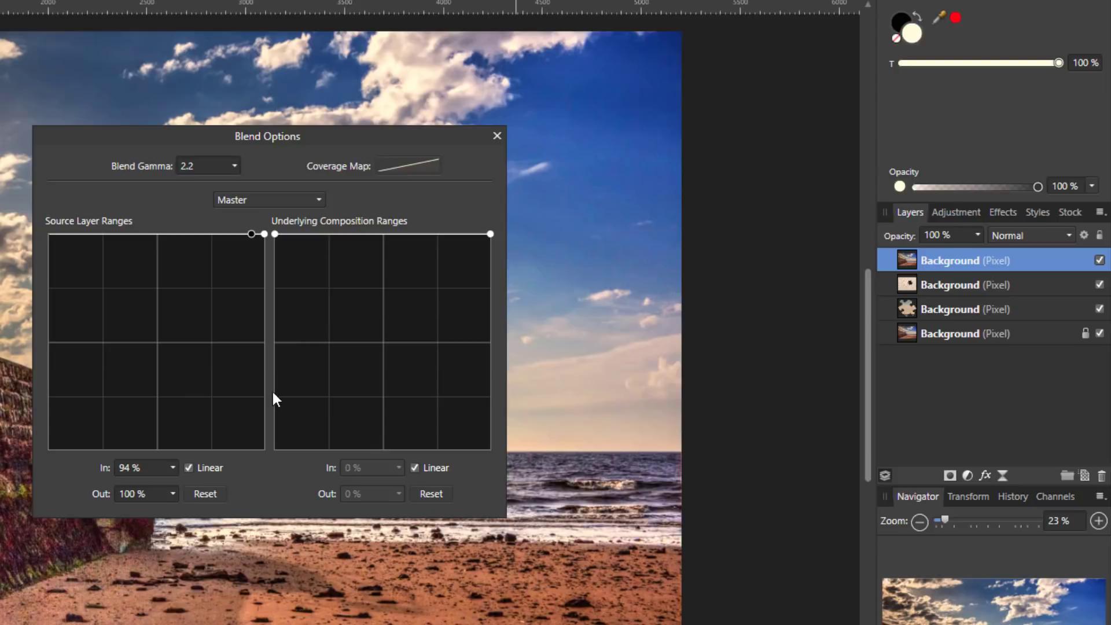
Step: Add a middle node at about 50.5% input to the underlying composition range and set the first node's output to 0%
click(383, 234)
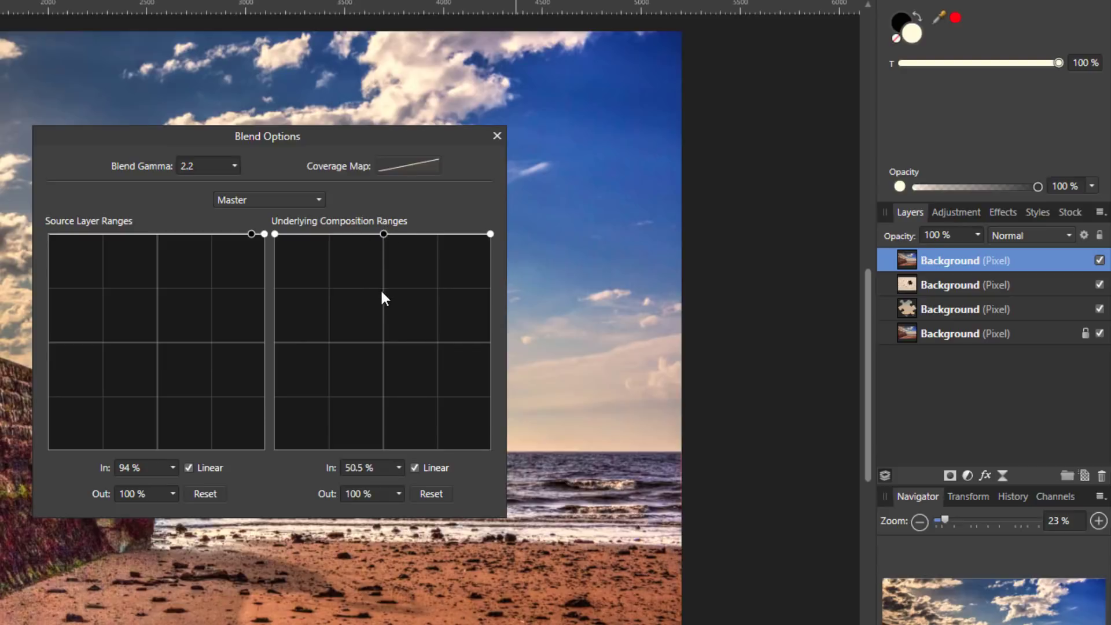
click(264, 234)
click(275, 233)
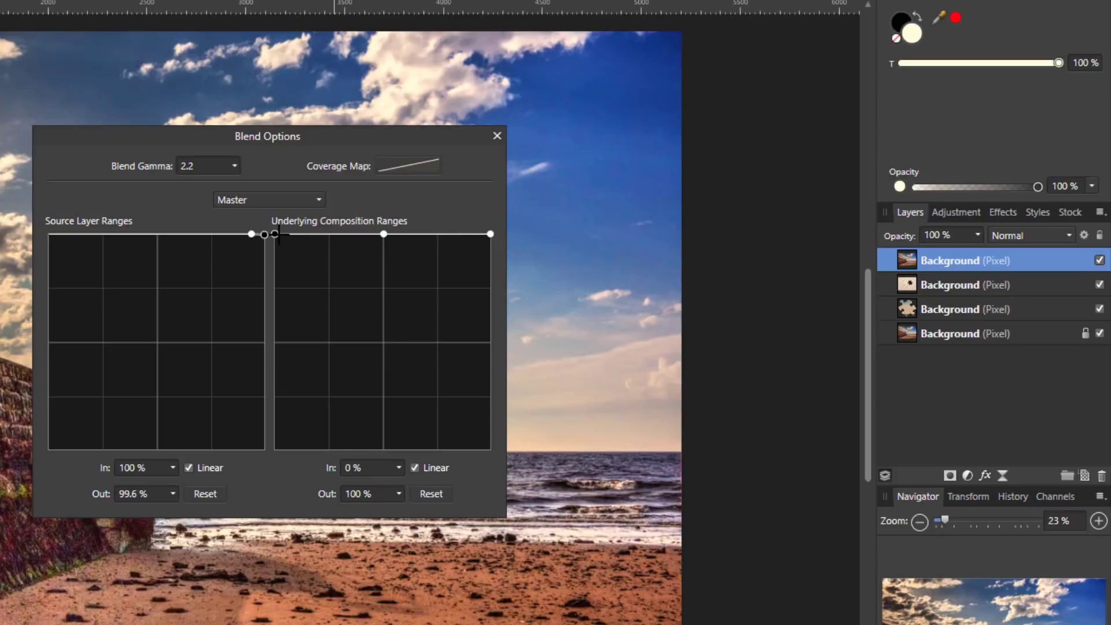
click(352, 494)
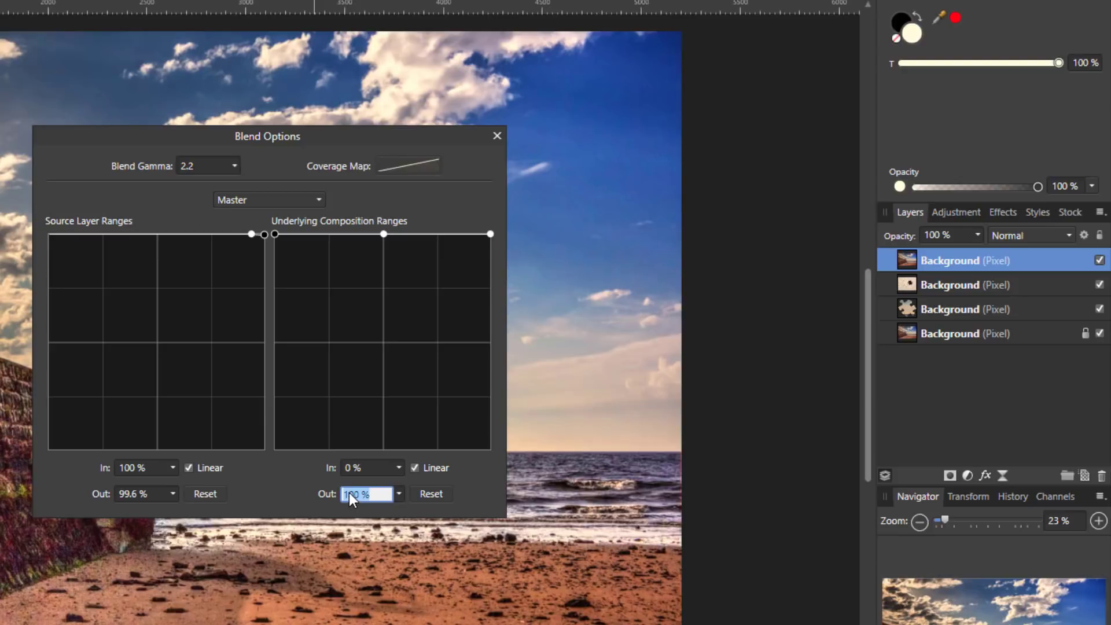
text(0)
key(Return)
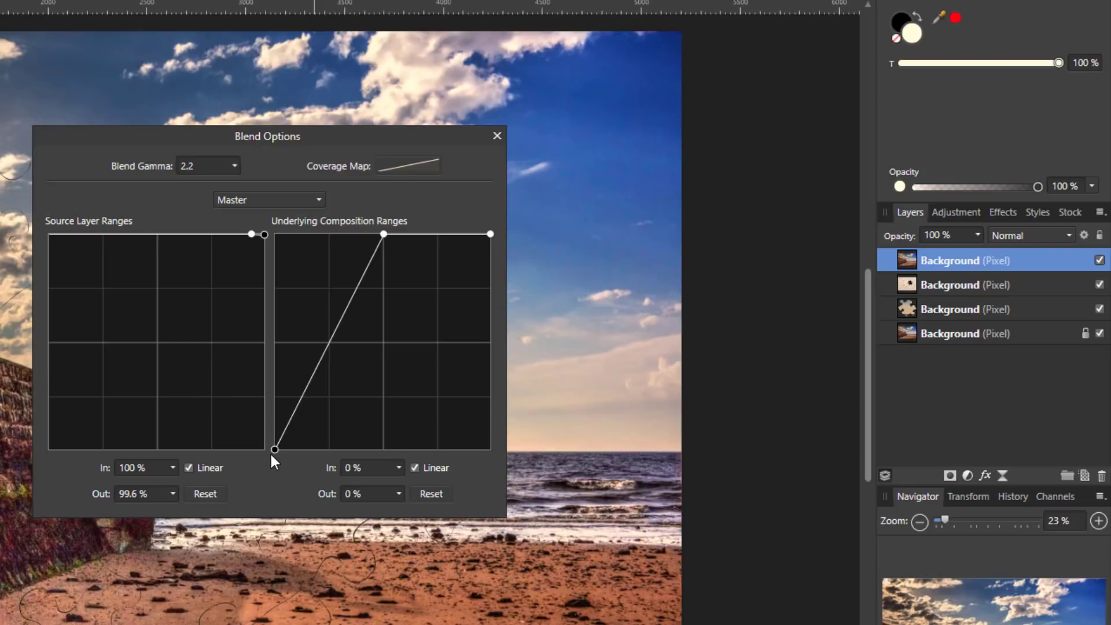
Step: Set the output of the underlying composition range's middle node to 49%
click(383, 234)
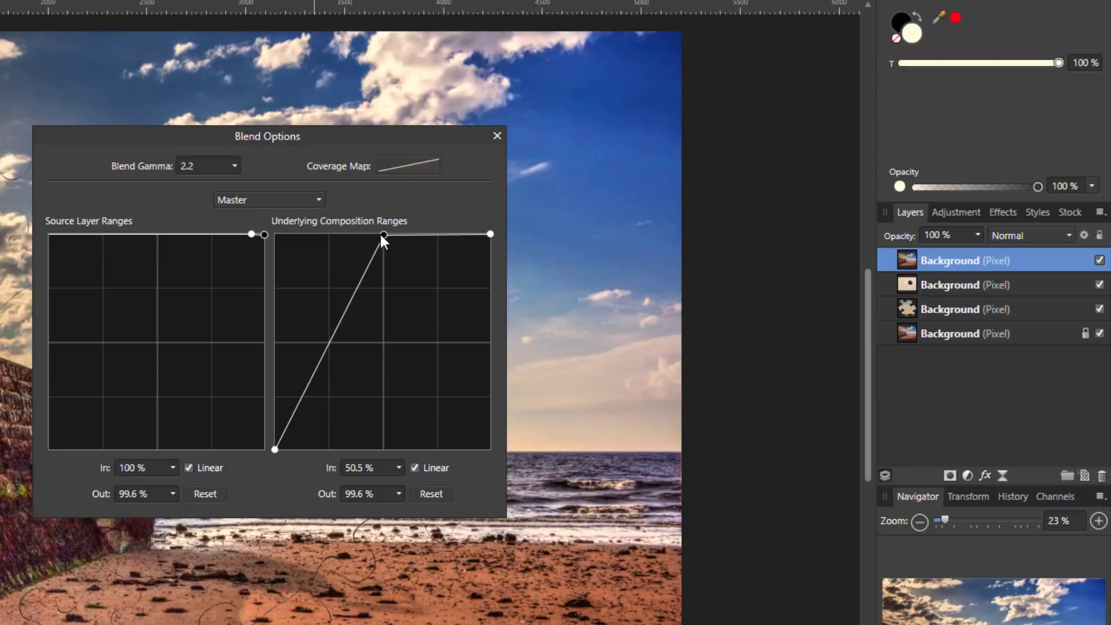
click(356, 494)
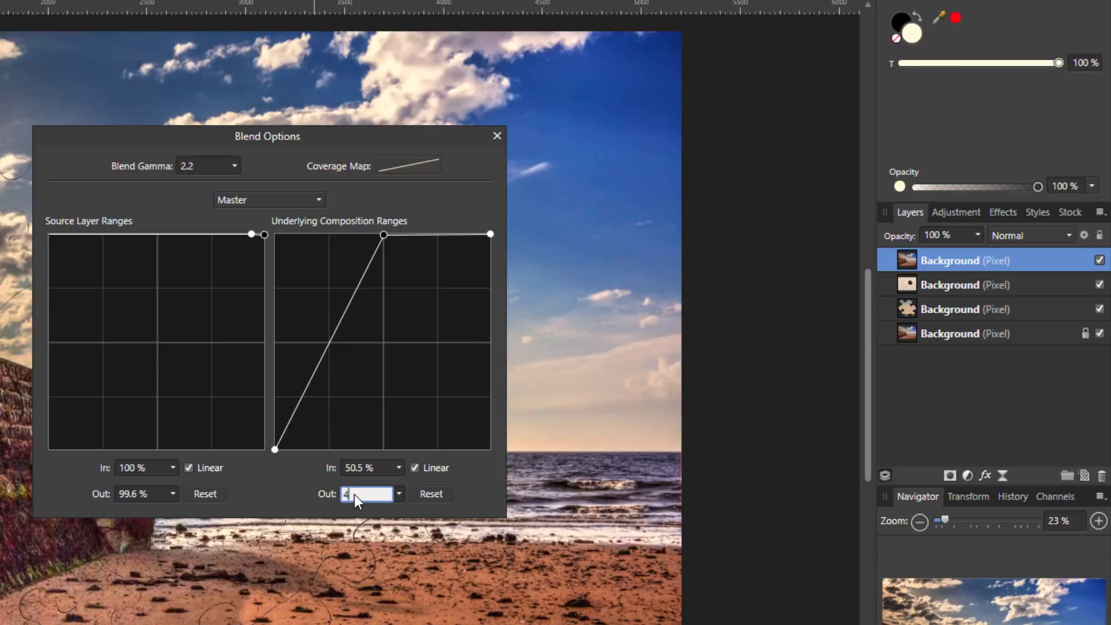
key(Return)
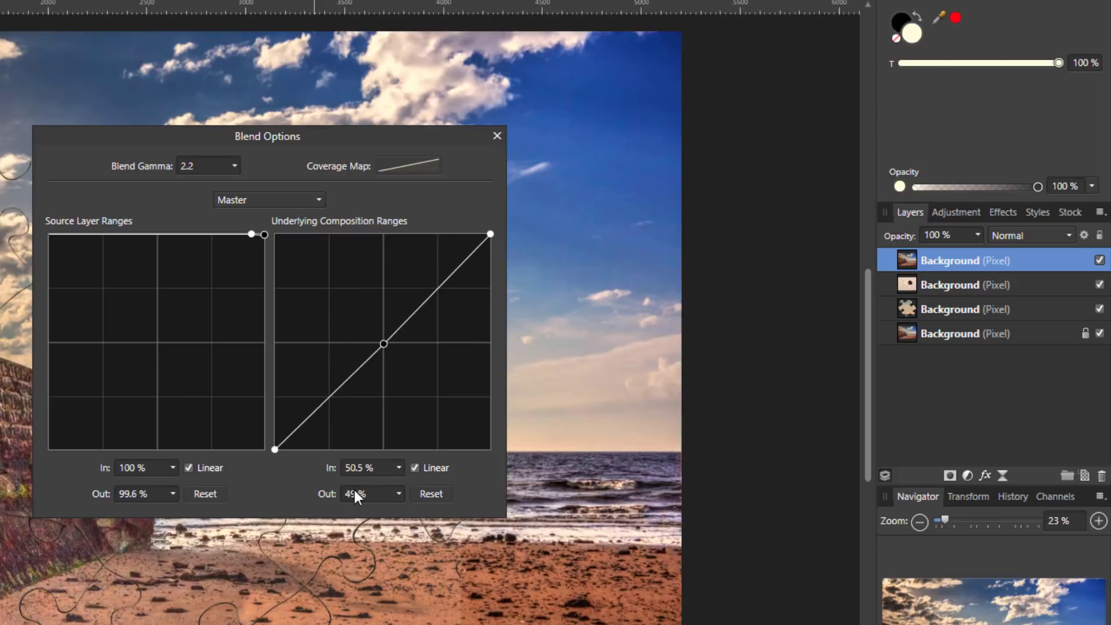
Step: Set the underlying composition range's last node to 50% input and 92% output, and close the blend options
click(491, 235)
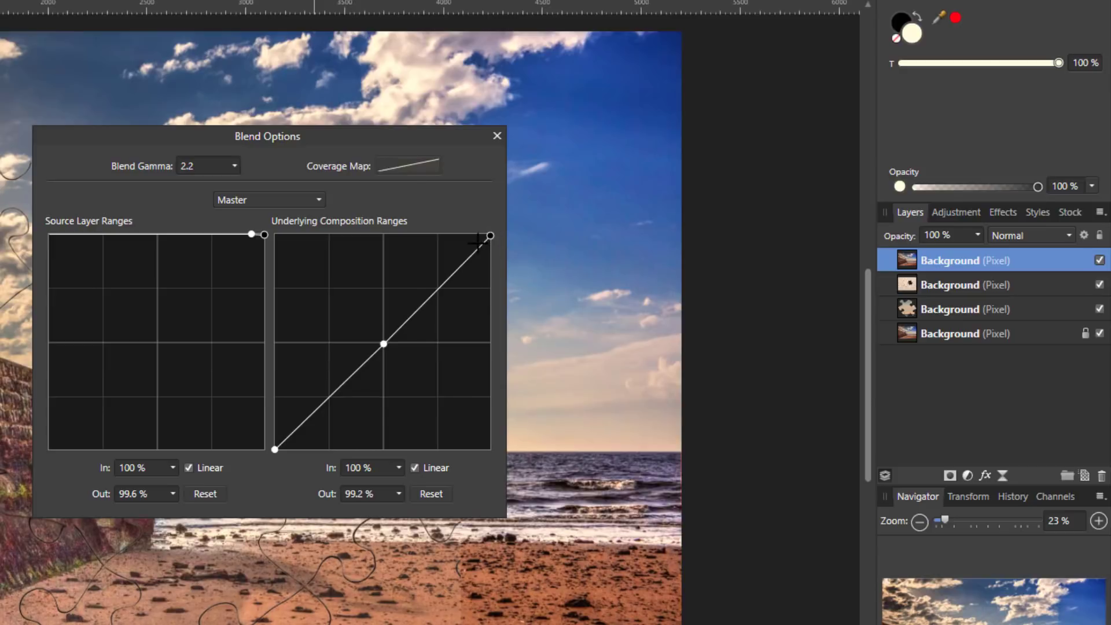
click(355, 468)
text(50)
key(Return)
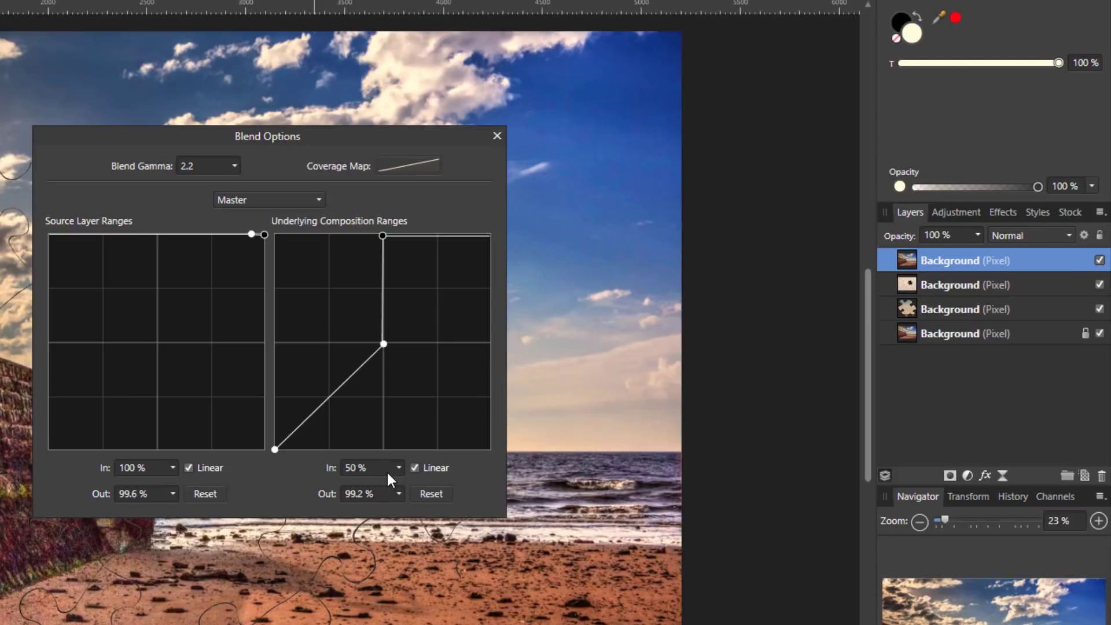
click(356, 495)
text(92)
key(Return)
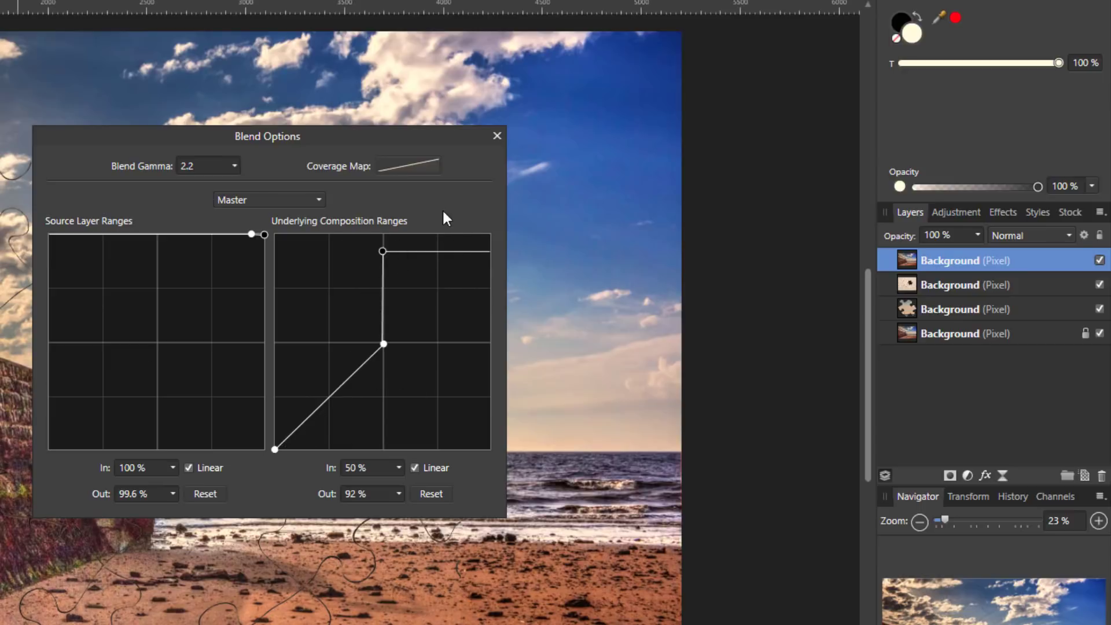
click(496, 136)
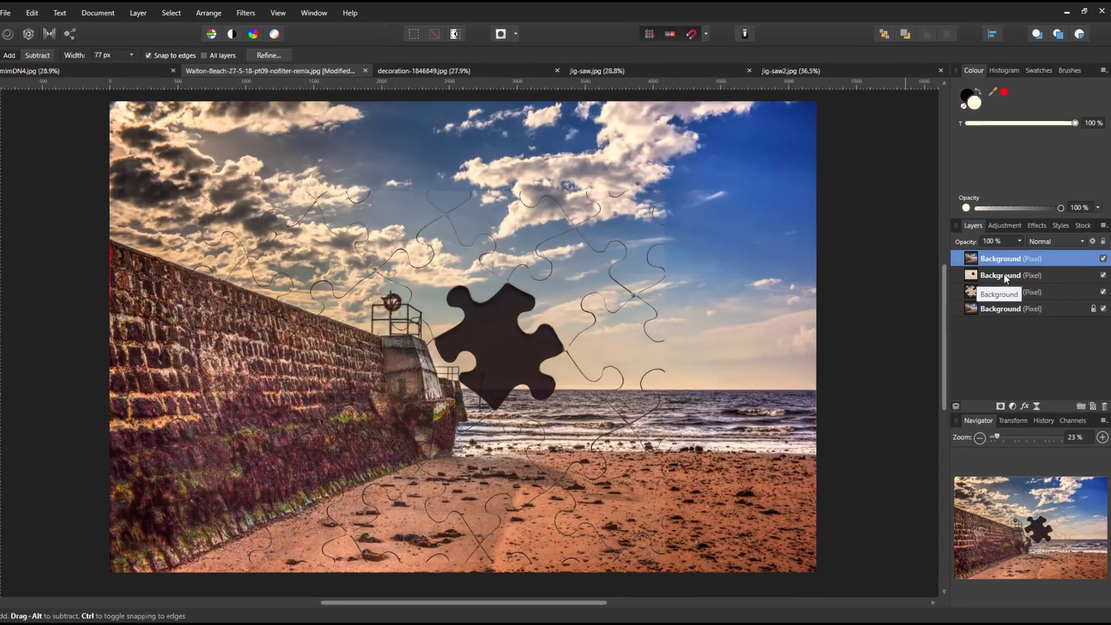
Step: Duplicate the puzzle layer, place the copy at the top of the layer stack and set its blend mode to Multiply
click(1008, 277)
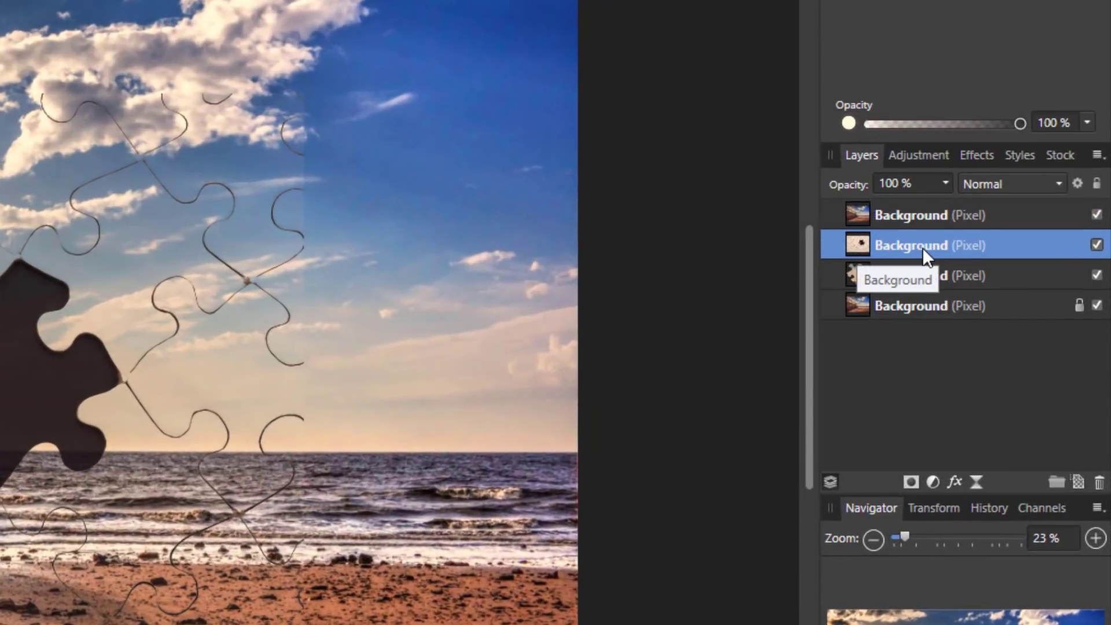
right_click(923, 247)
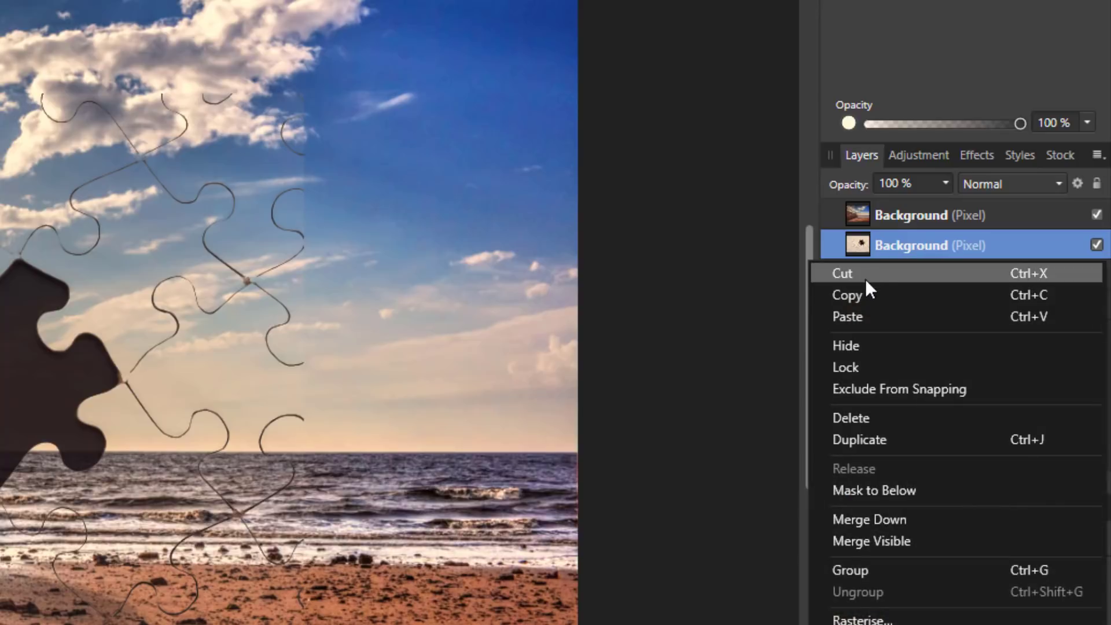
click(879, 439)
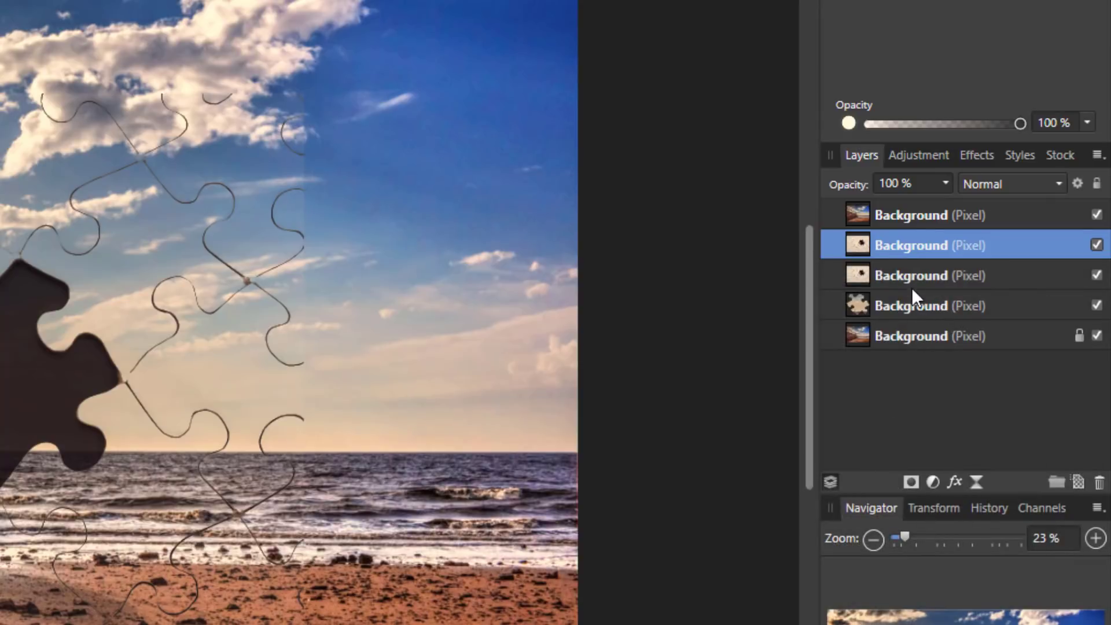
mouse_move(924, 245)
mouse_down()
mouse_move(930, 209)
mouse_move(931, 232)
mouse_up()
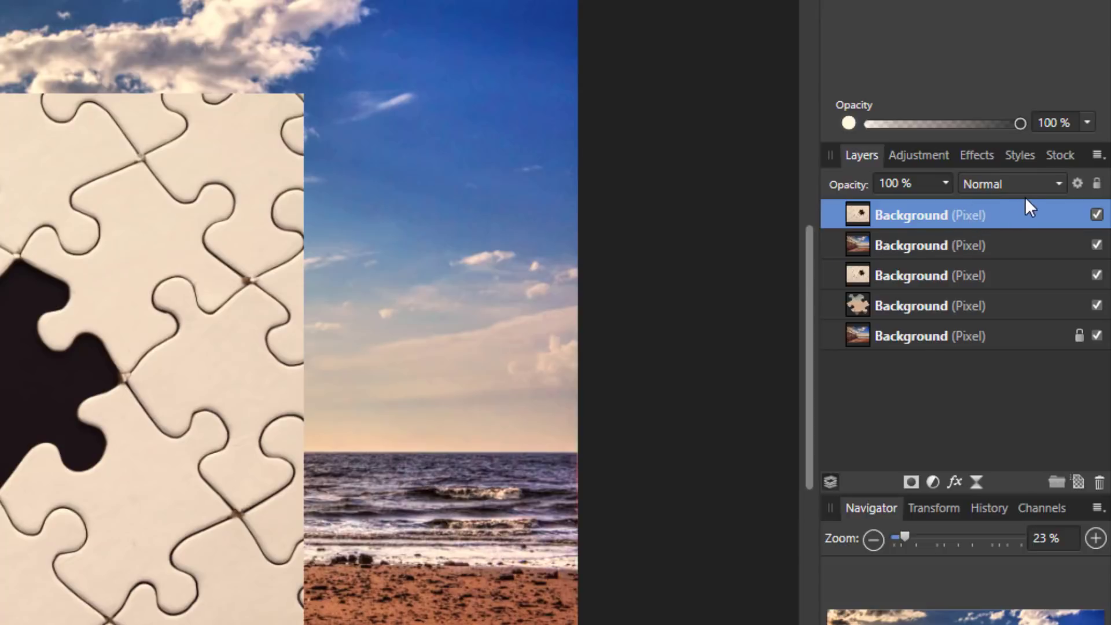
click(1059, 184)
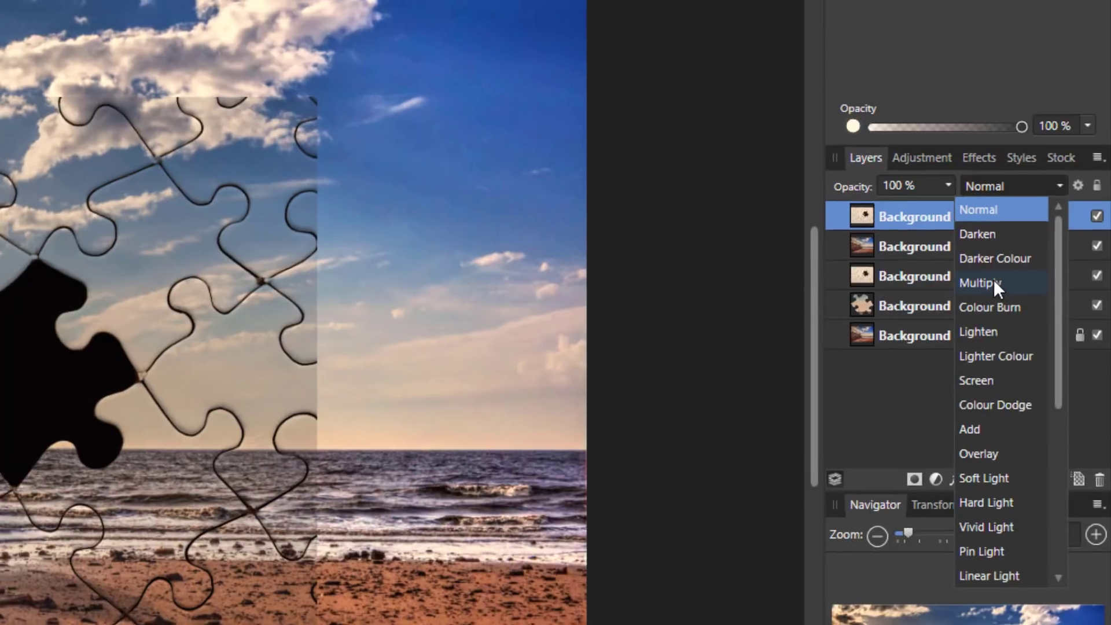
click(992, 282)
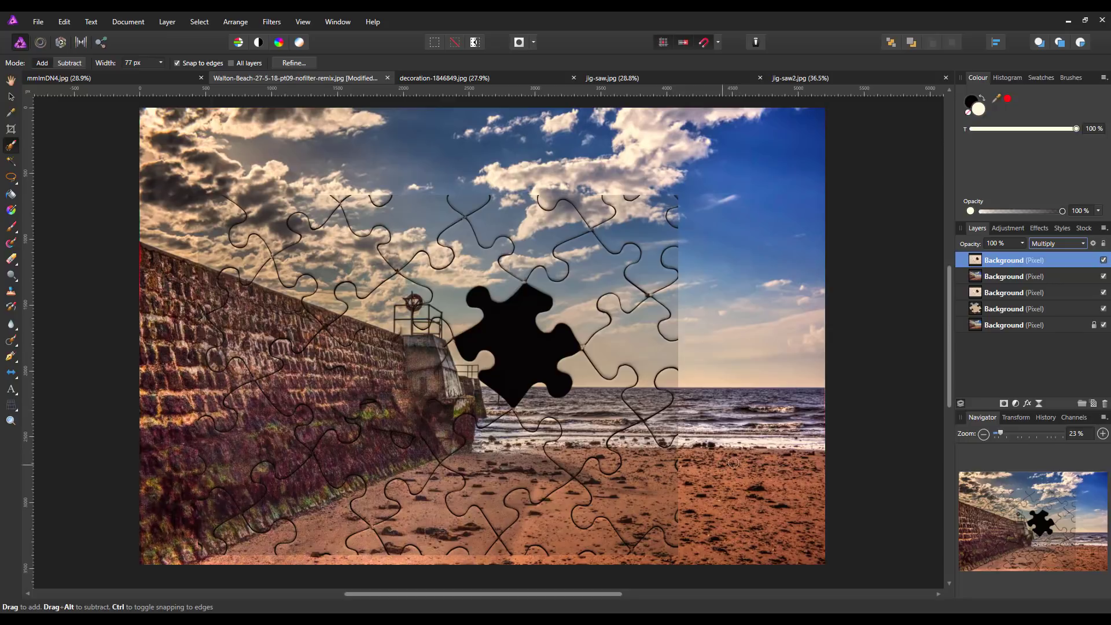
Step: Bring the piece-shaped cutout layer to the top of the stack and move the piece out of its hole onto the wall
click(1009, 310)
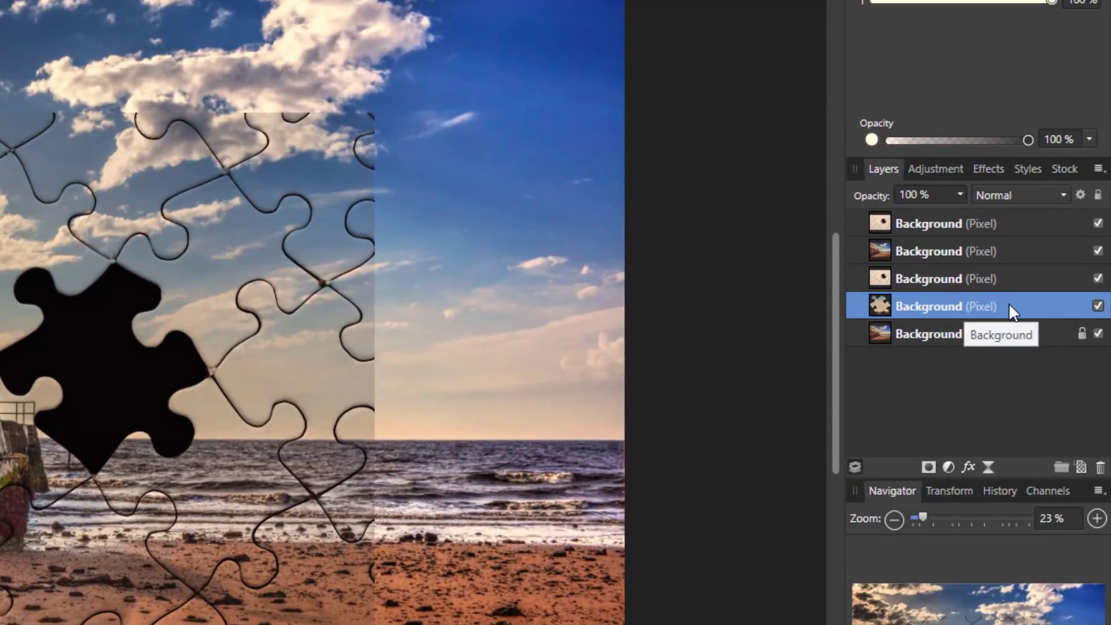
drag(1010, 306, 1011, 210)
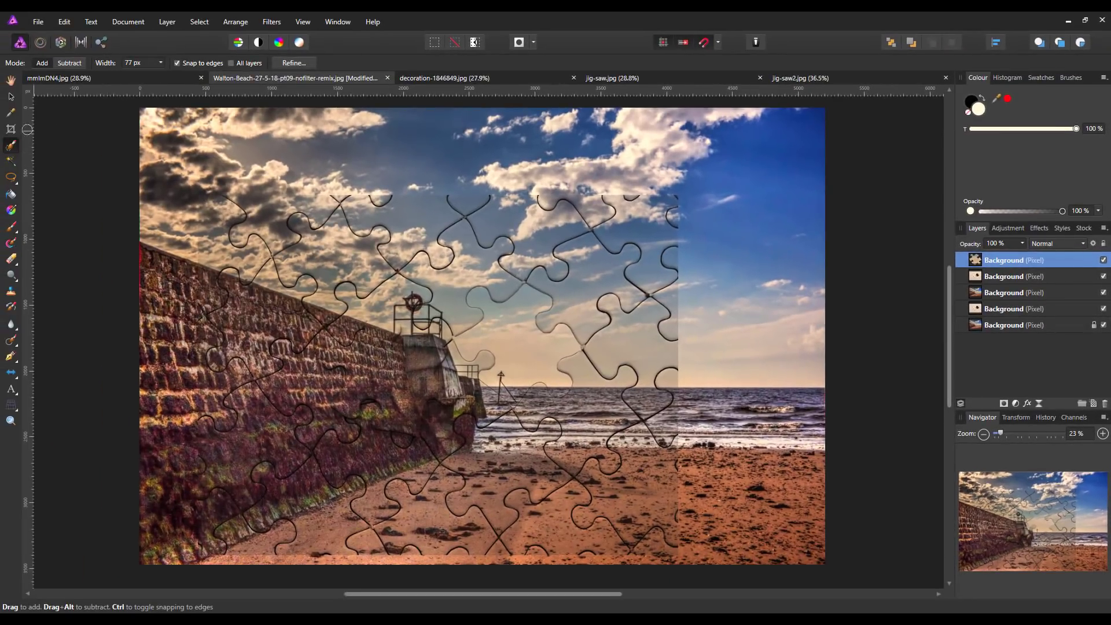
click(11, 98)
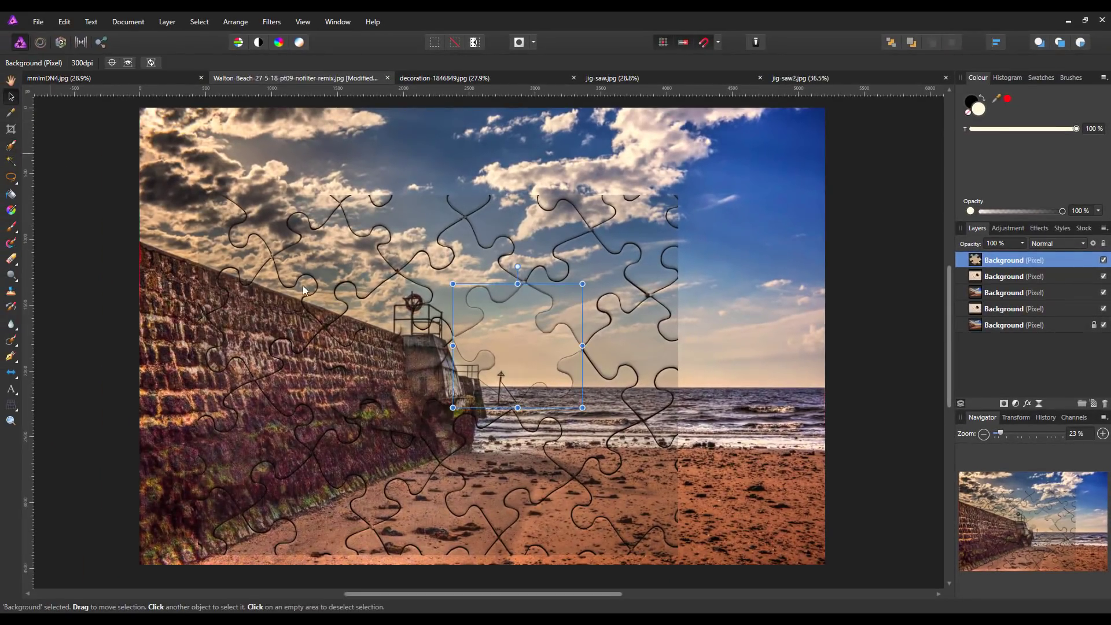
scroll(610, 417, up, 4)
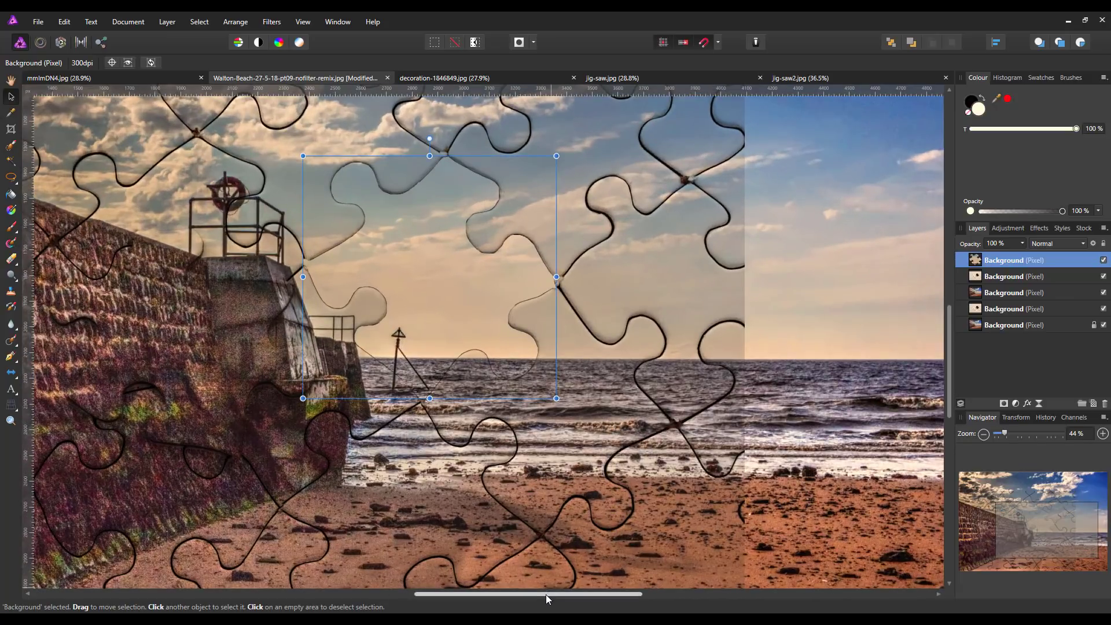
drag(546, 595, 481, 598)
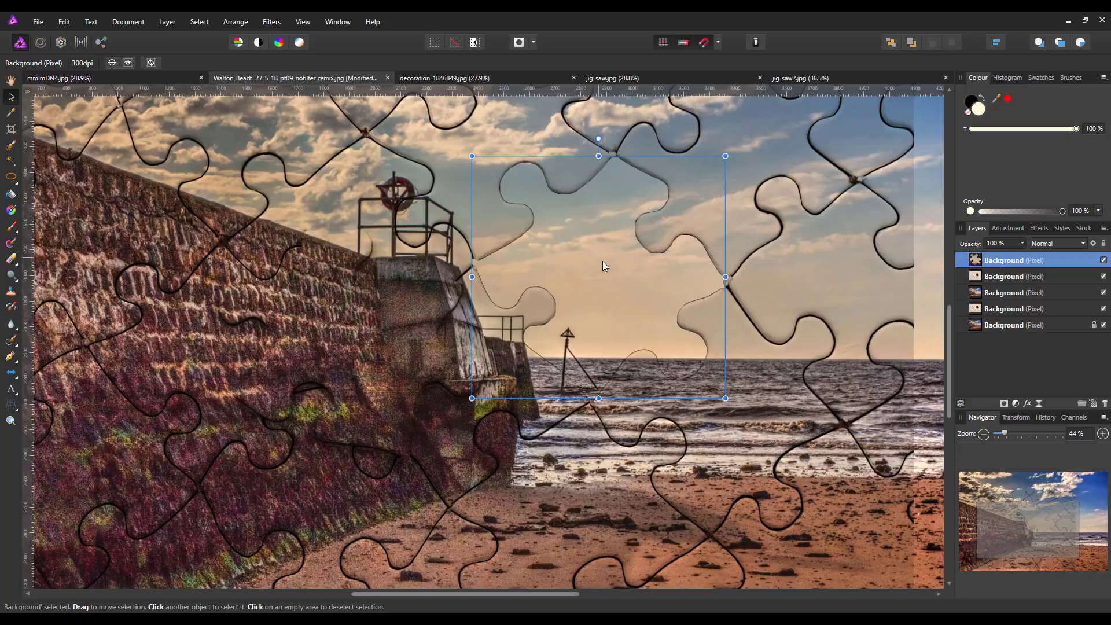
drag(603, 266, 386, 347)
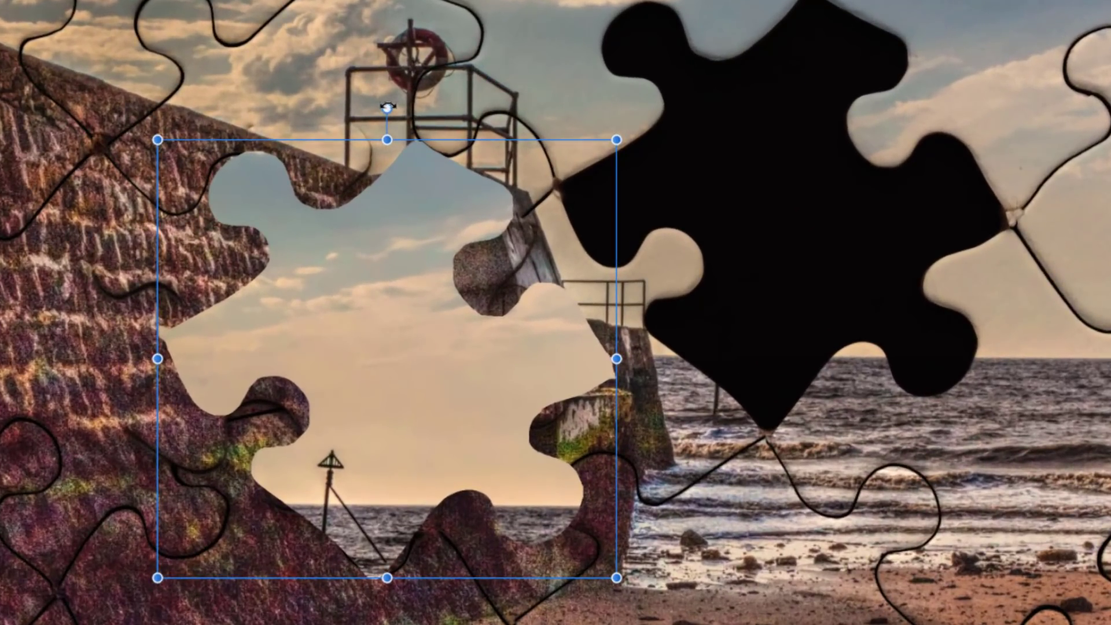
Step: Rotate the displaced piece counter-clockwise so its horizon slants, and shift it slightly farther from the hole over the wall
drag(387, 107, 266, 110)
drag(360, 353, 315, 348)
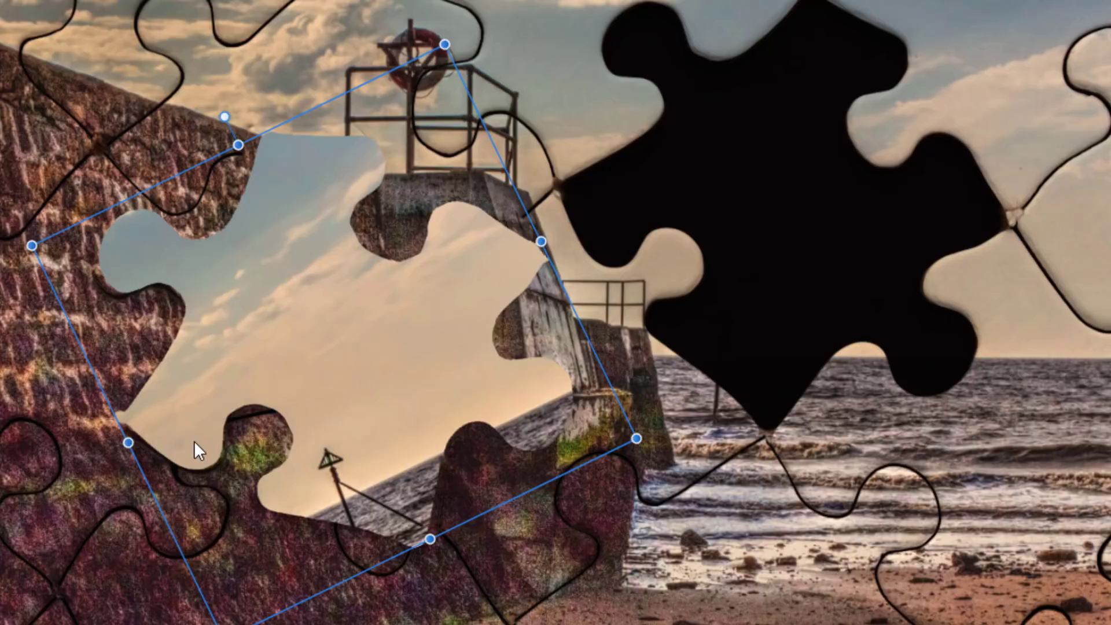
scroll(194, 440, up, 3)
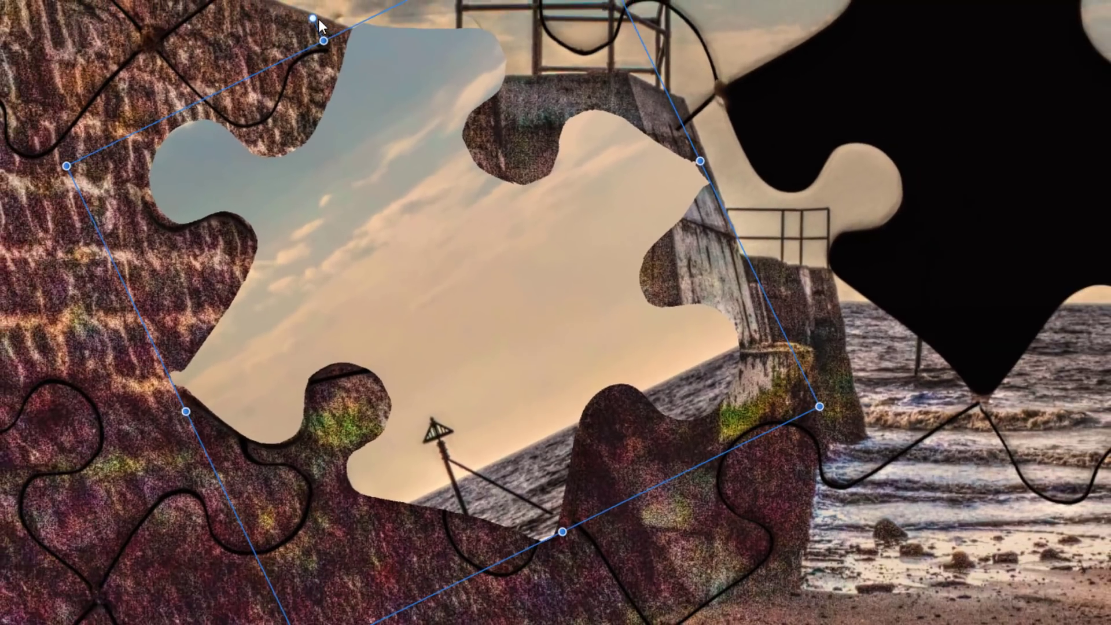
drag(313, 18, 312, 18)
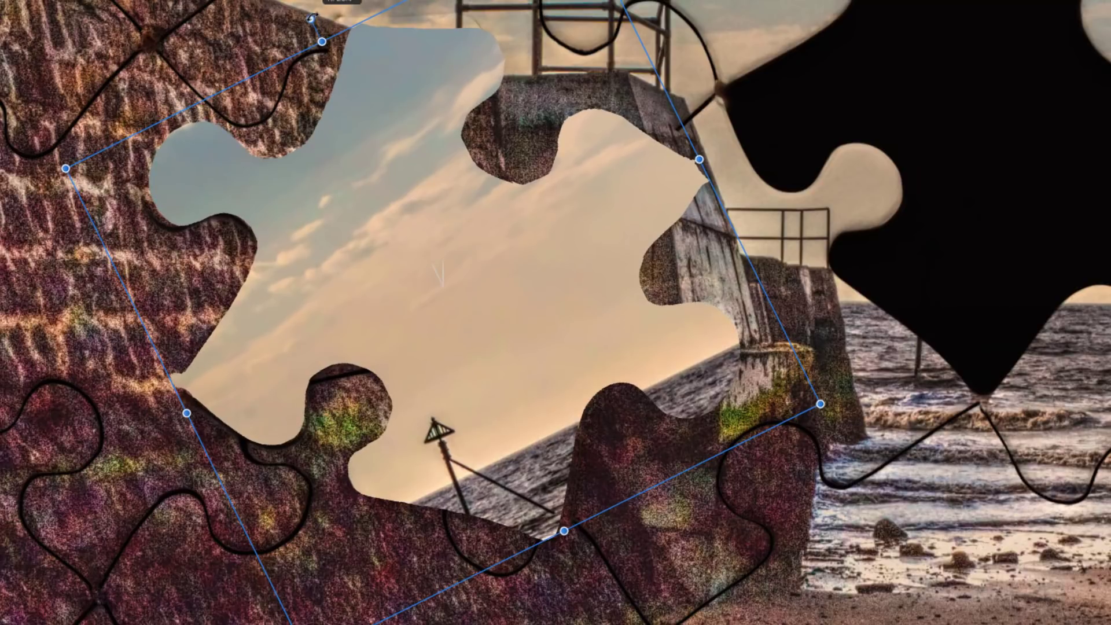
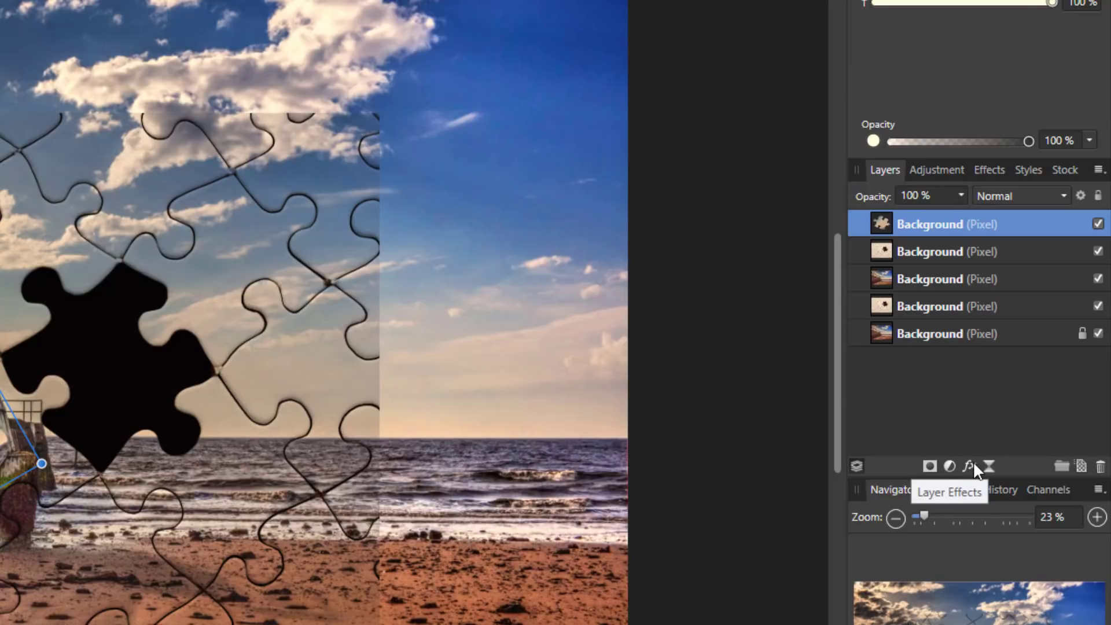
Step: Give the displaced puzzle piece a black outside Outline effect with a 0.9 px radius and enable its 3D effect
click(973, 463)
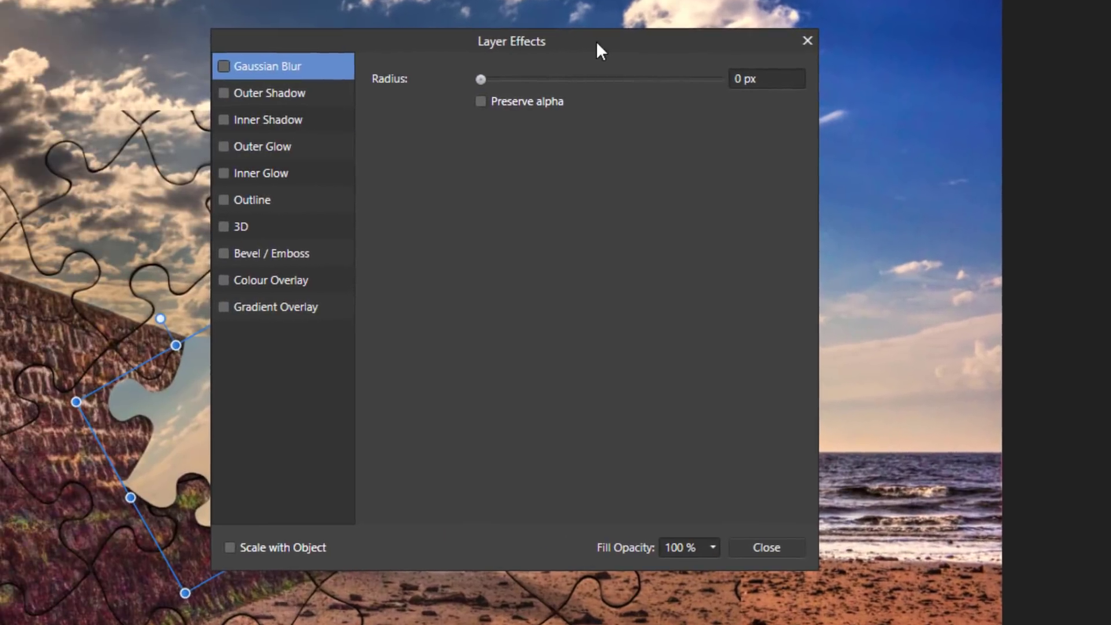
drag(597, 41, 890, 20)
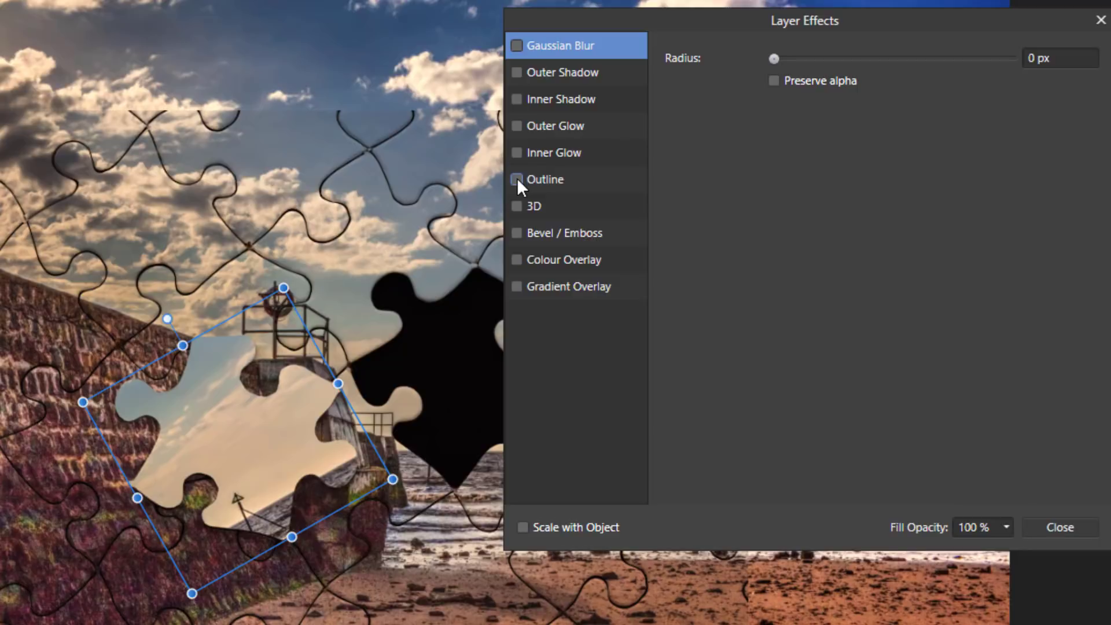
click(554, 177)
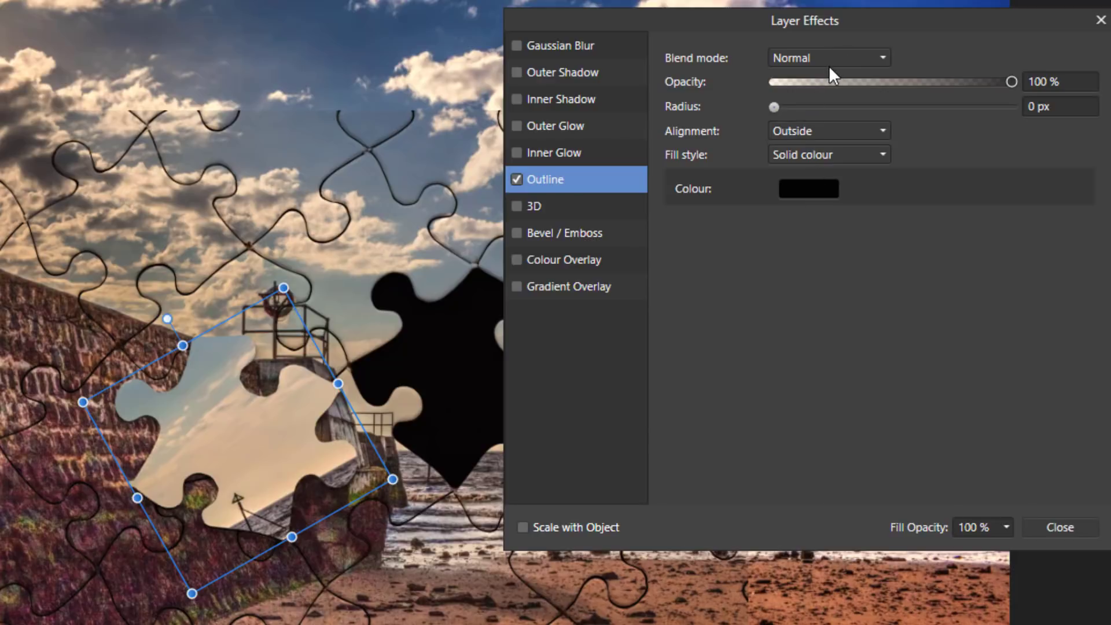
click(774, 108)
drag(776, 109, 824, 107)
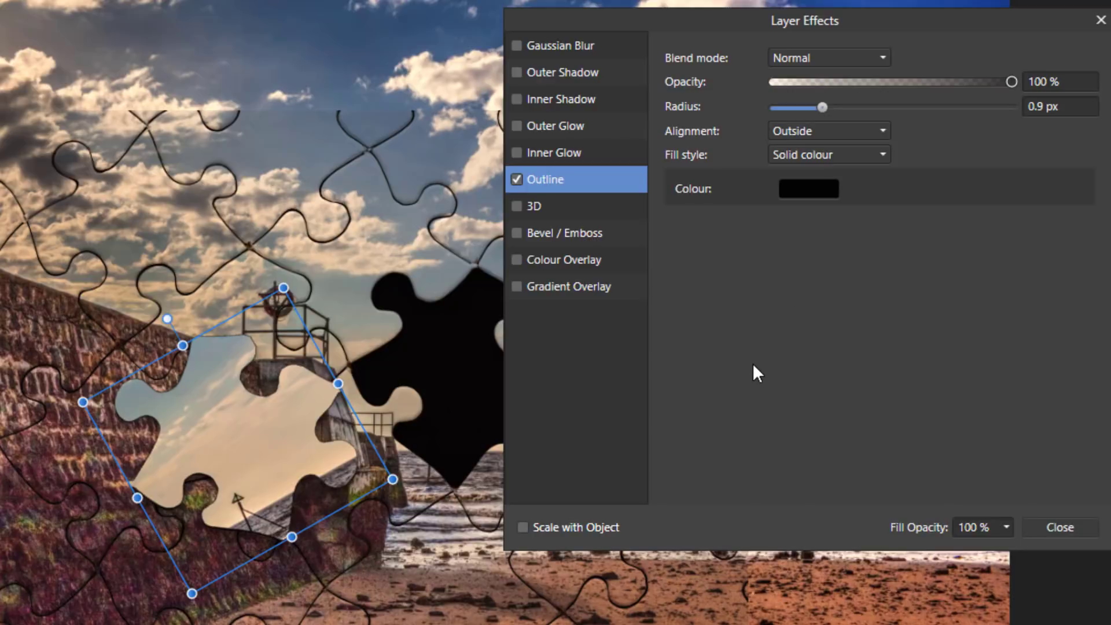
click(517, 207)
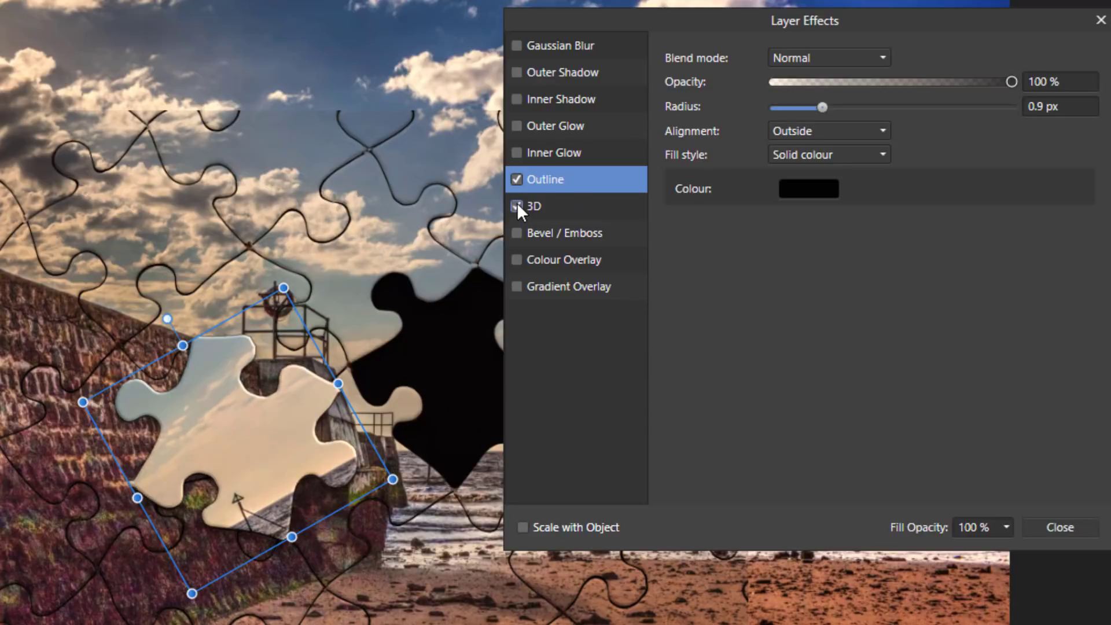
click(536, 206)
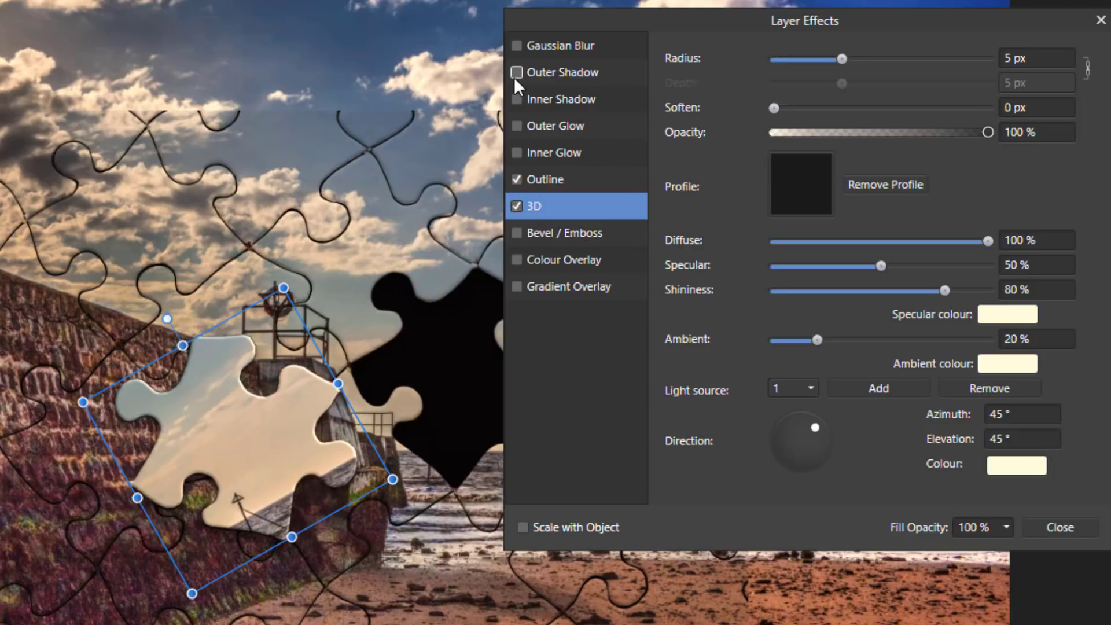
Step: Add an Outer Shadow to the displaced piece with 12 px radius, 9.5 px offset and 80% intensity, and close the layer effects
click(582, 68)
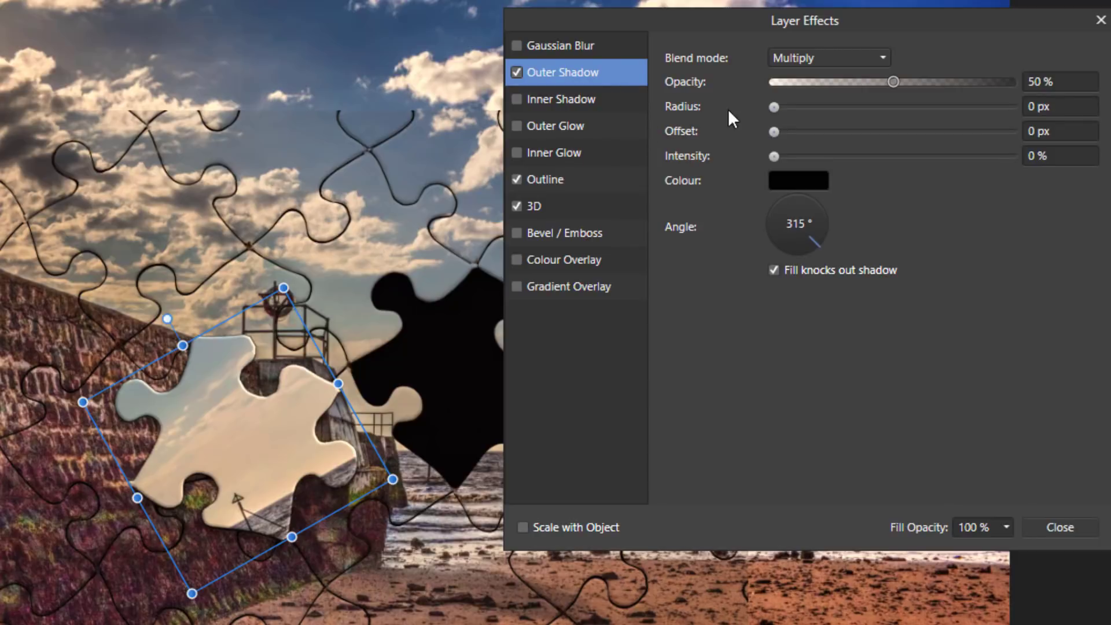
click(1036, 108)
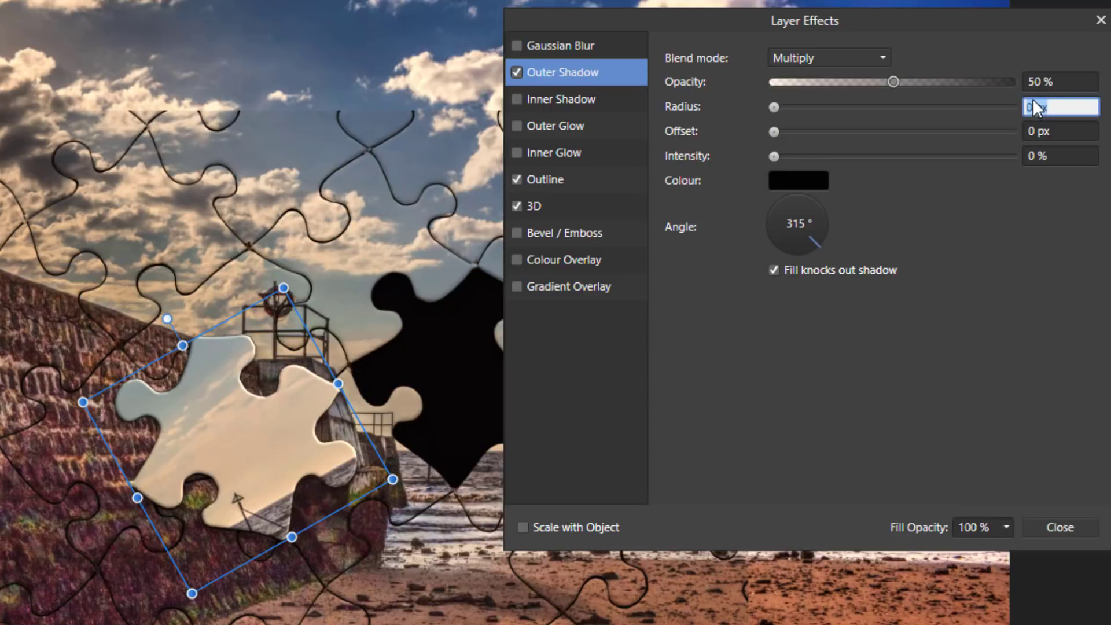
text(12)
key(Return)
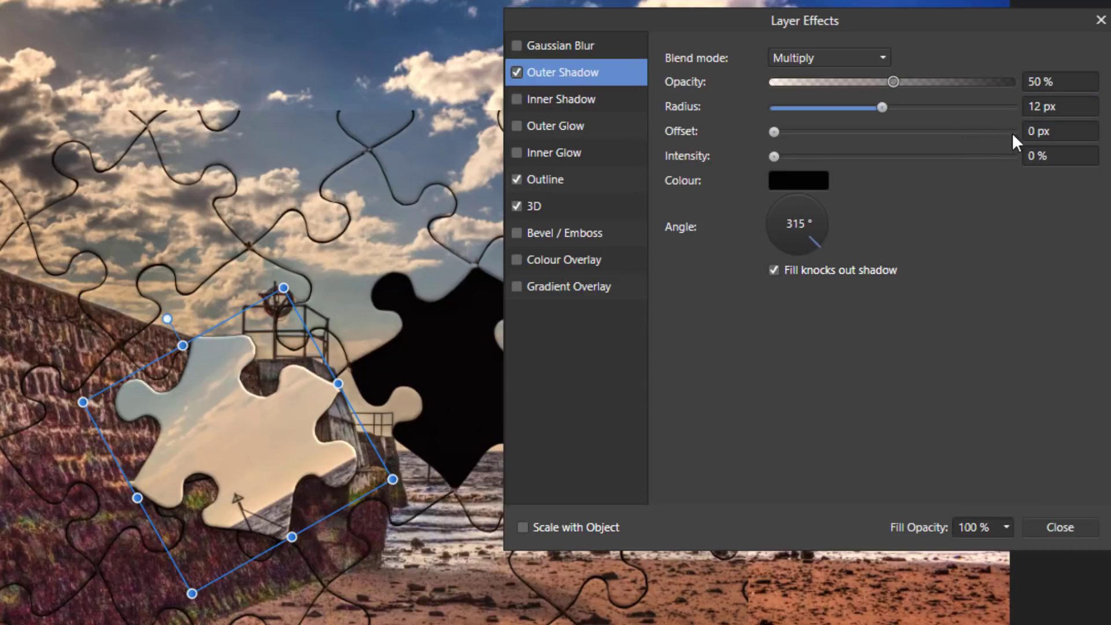
click(1043, 131)
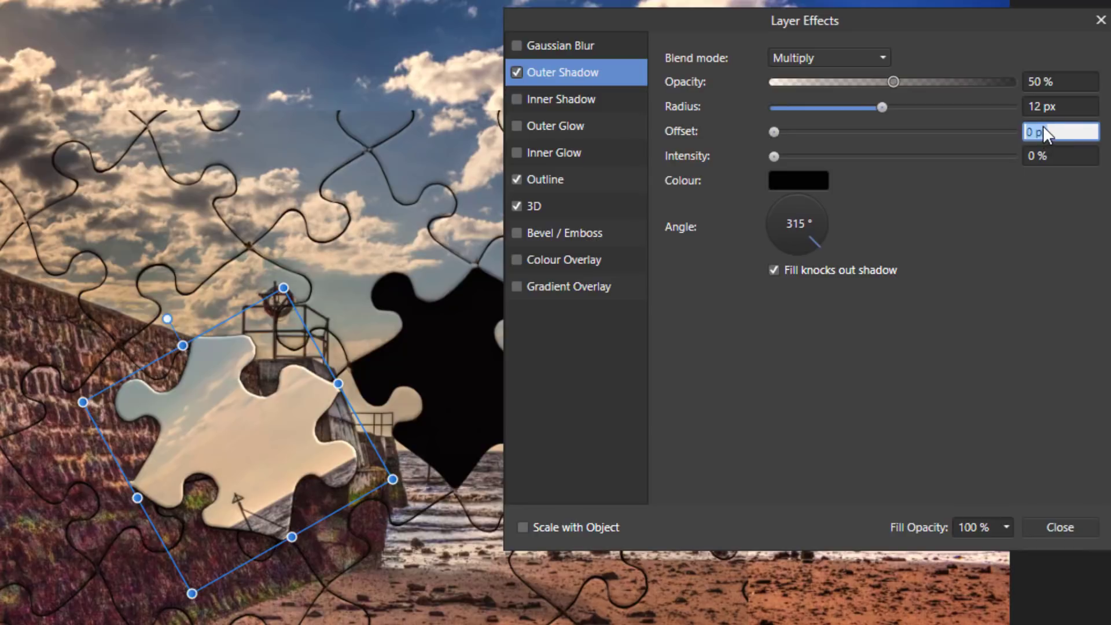
text(9.5)
click(1042, 156)
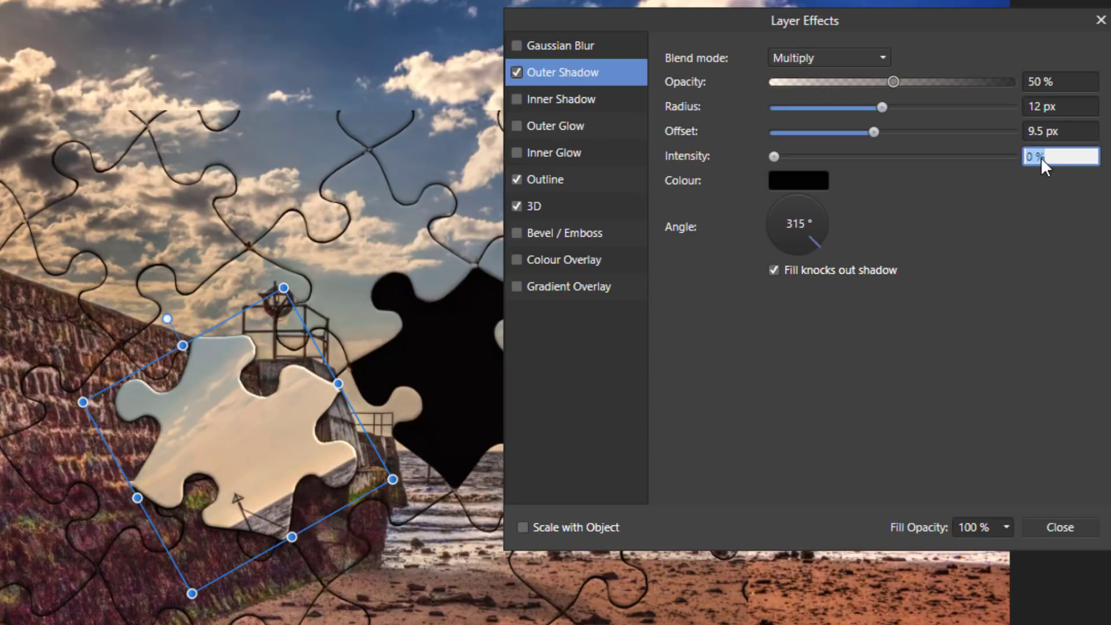
text(80)
key(Return)
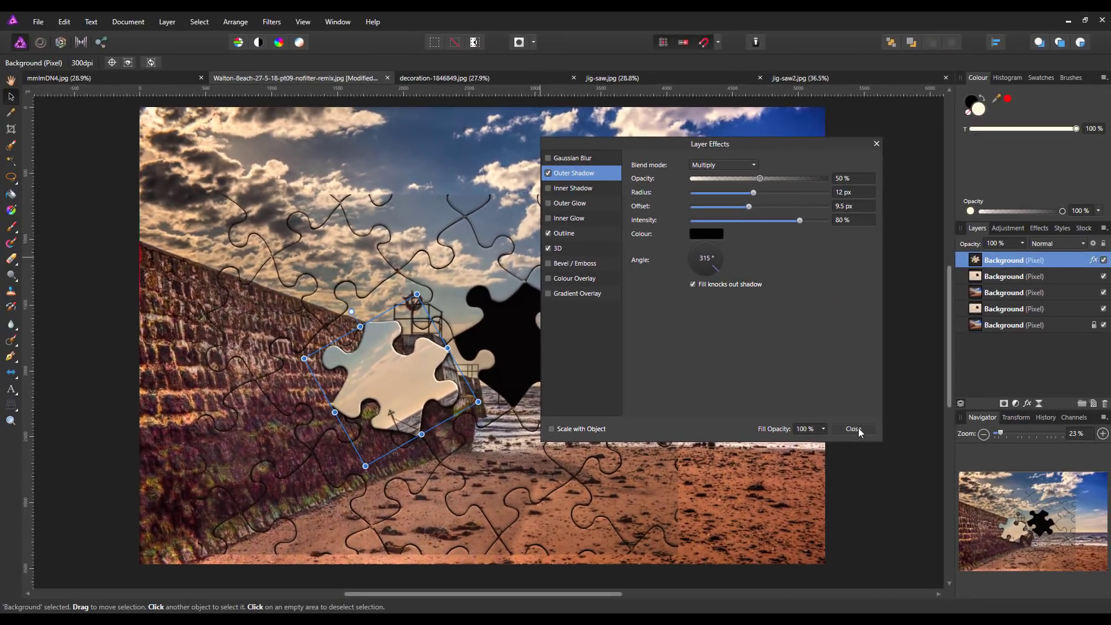
click(859, 432)
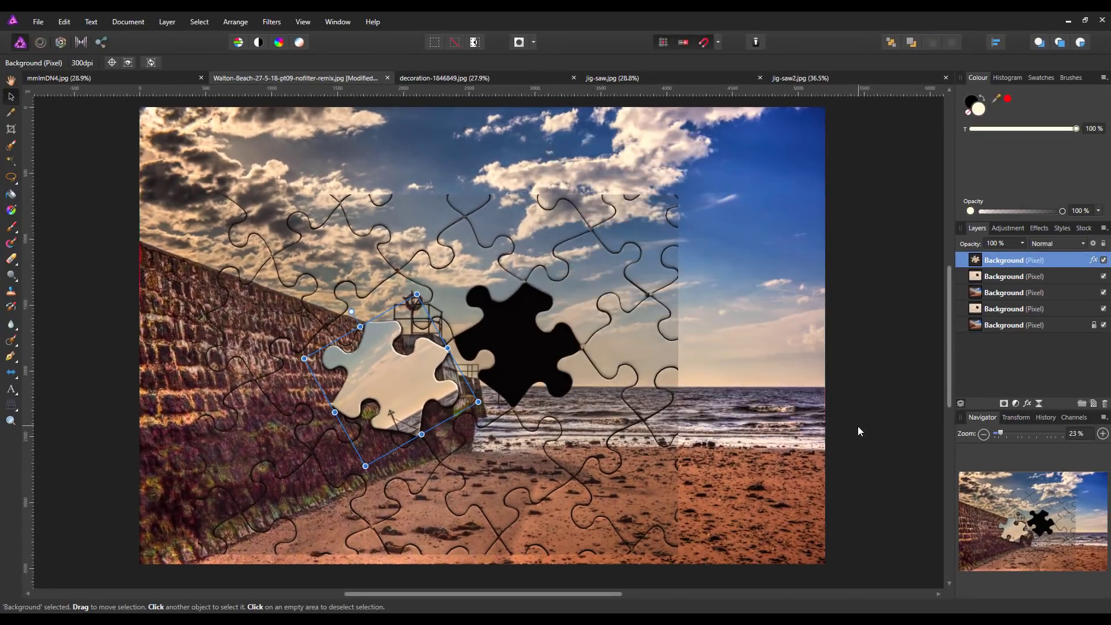
click(10, 81)
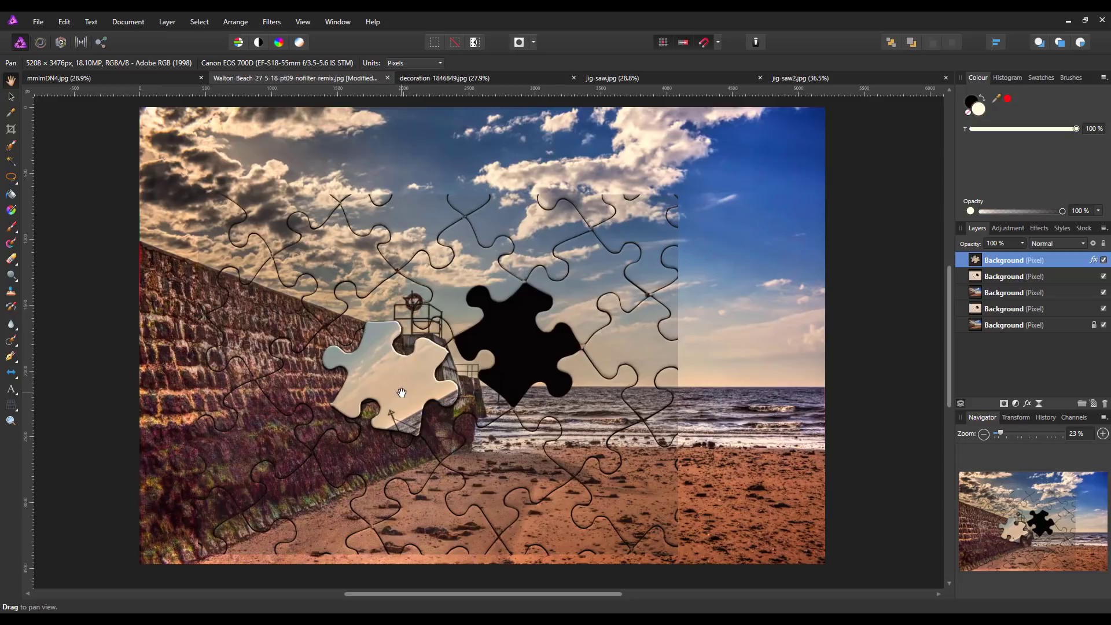
Step: Add a Levels adjustment, nest it inside the displaced piece's layer and set its gamma to 1.587
click(1016, 404)
click(922, 121)
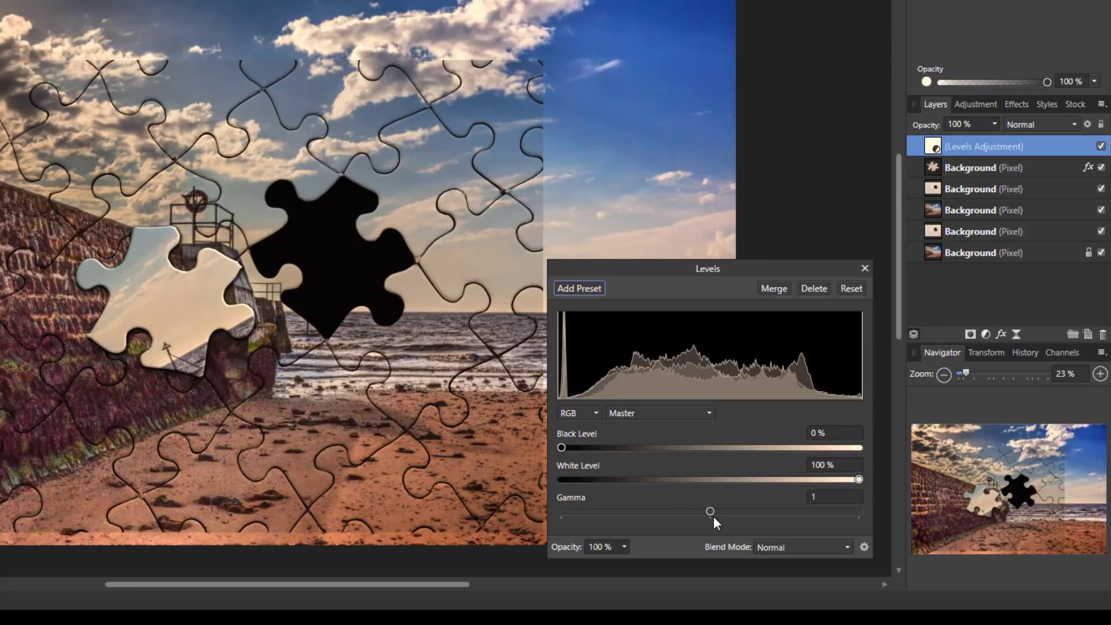
drag(710, 511, 760, 512)
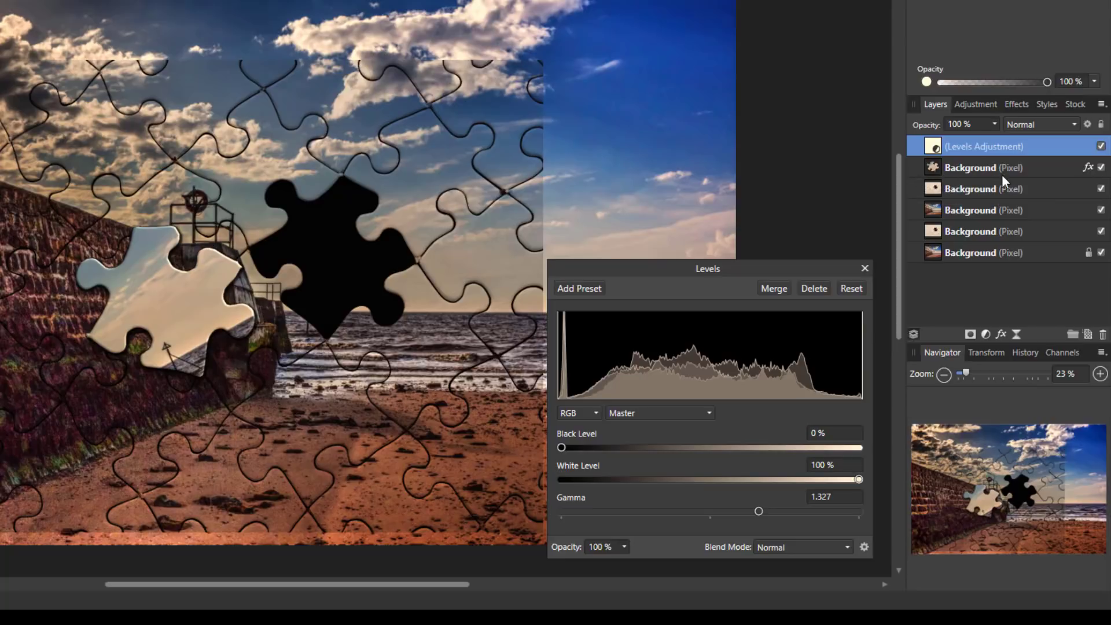
drag(965, 145, 983, 169)
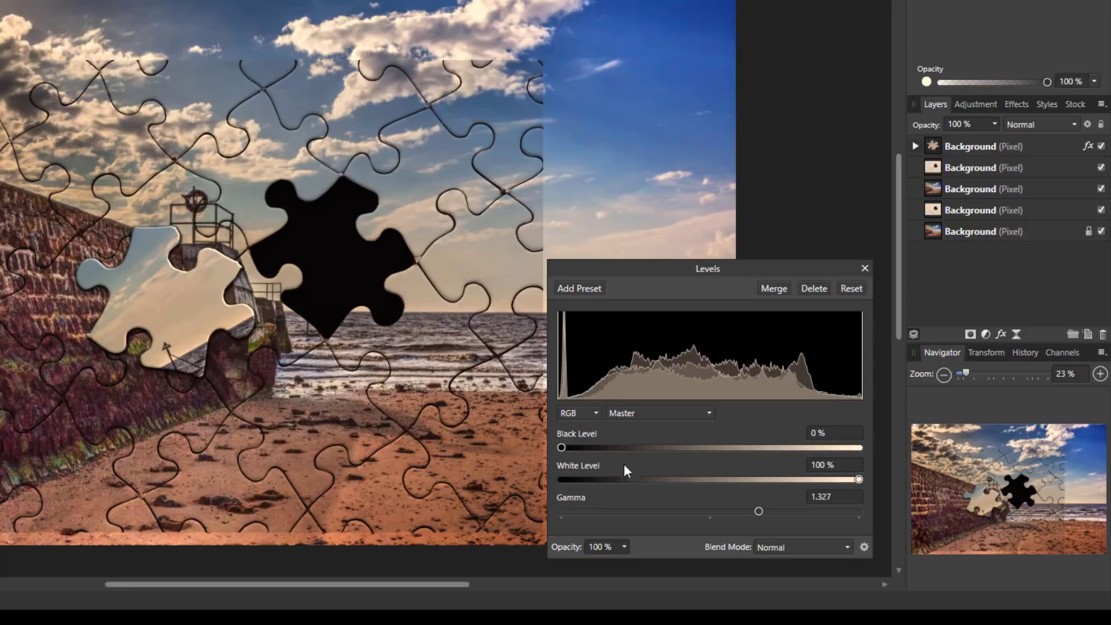
drag(761, 511, 790, 511)
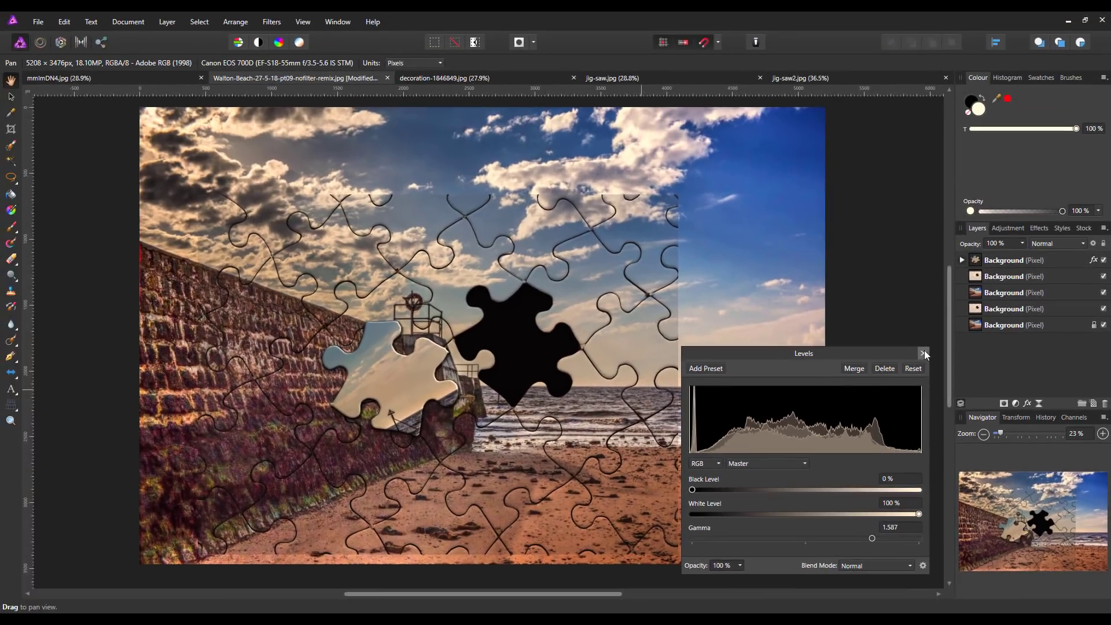
click(865, 268)
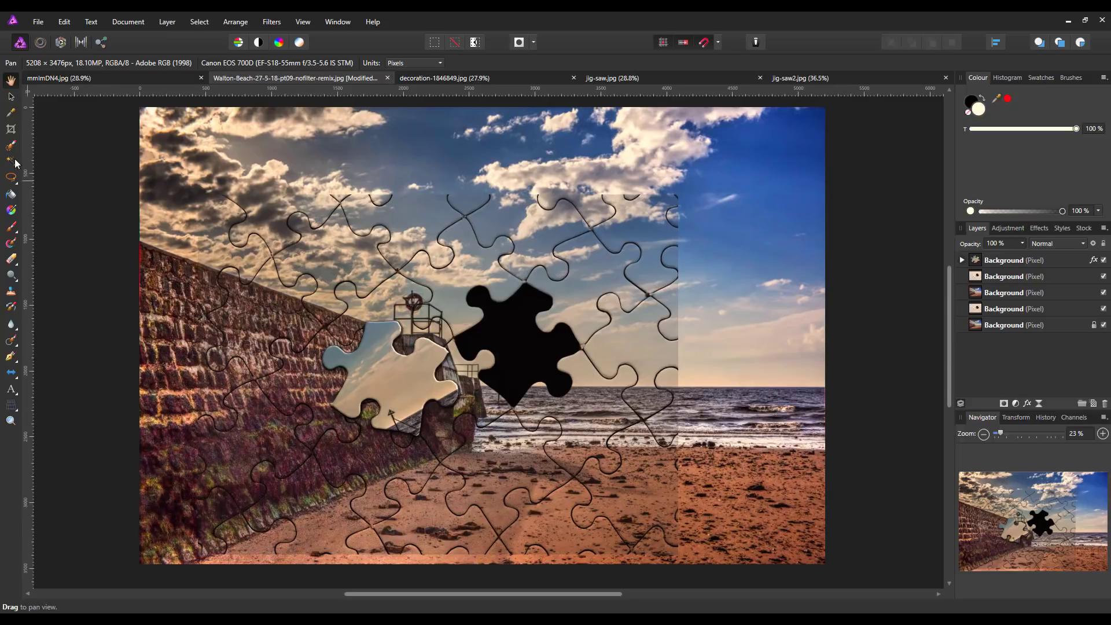
Step: Crop the photo to the edges of the puzzle pattern, at about 3657 x 2738 px
click(11, 131)
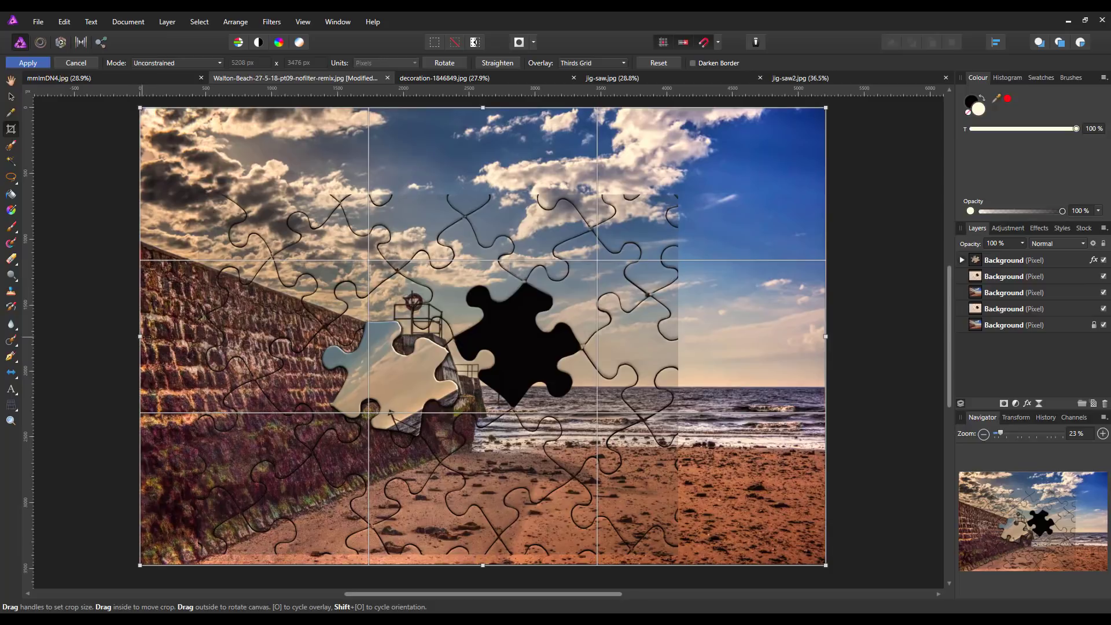
drag(146, 337, 196, 340)
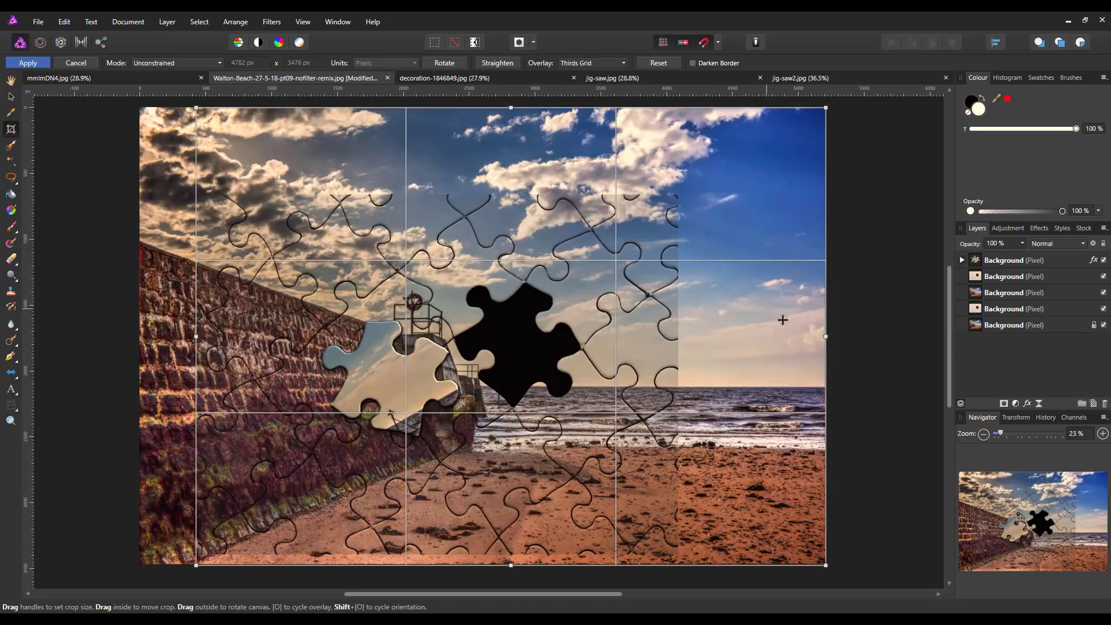
drag(823, 337, 678, 344)
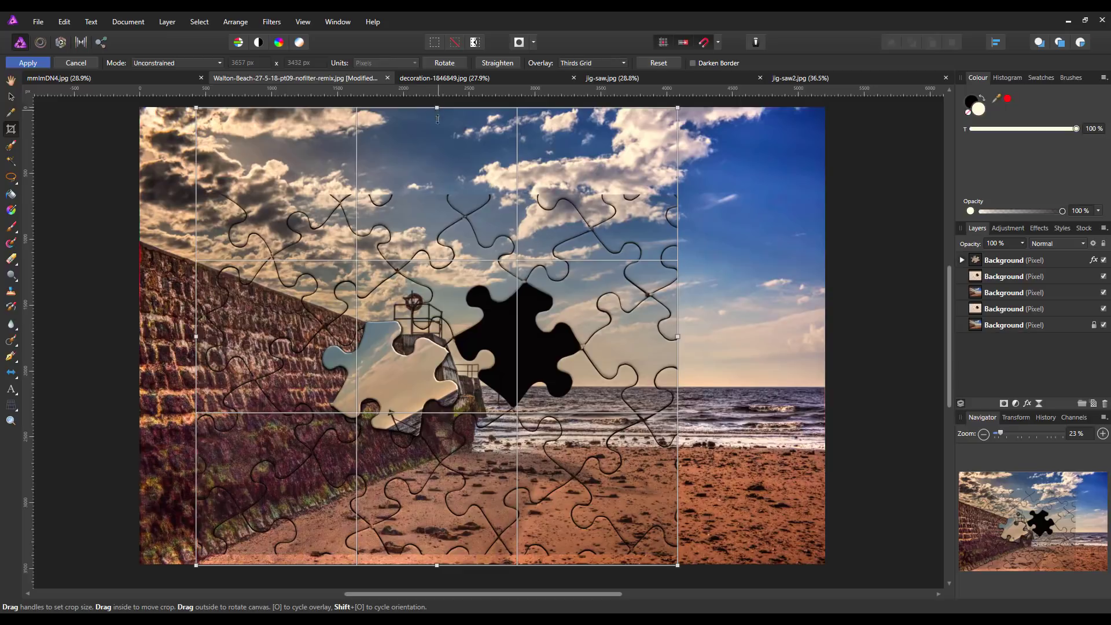
drag(438, 119, 437, 194)
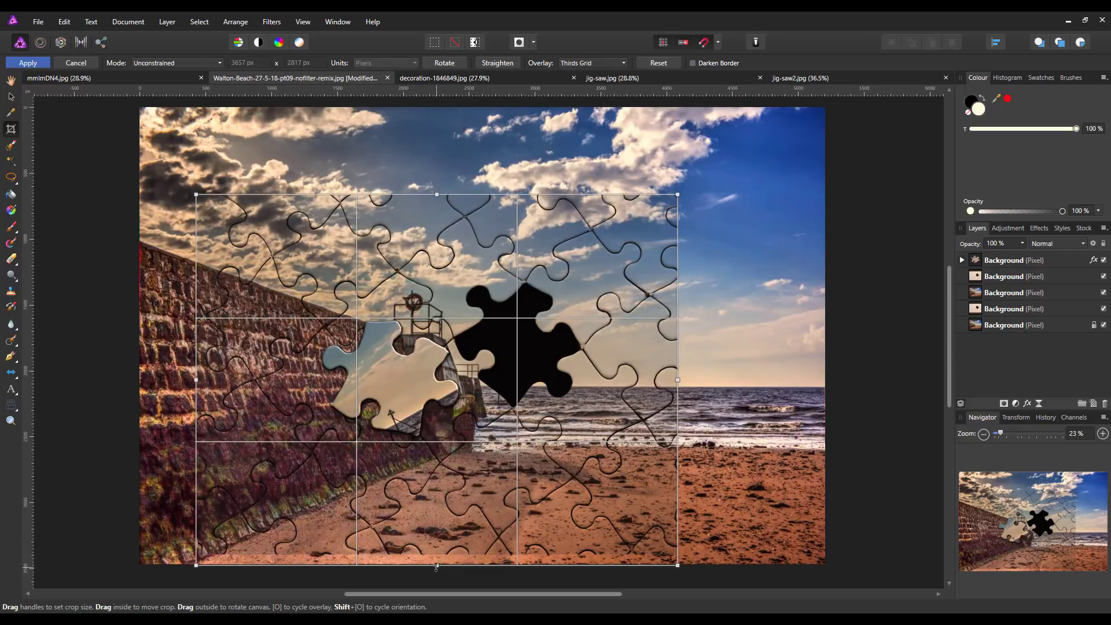
drag(436, 568, 437, 556)
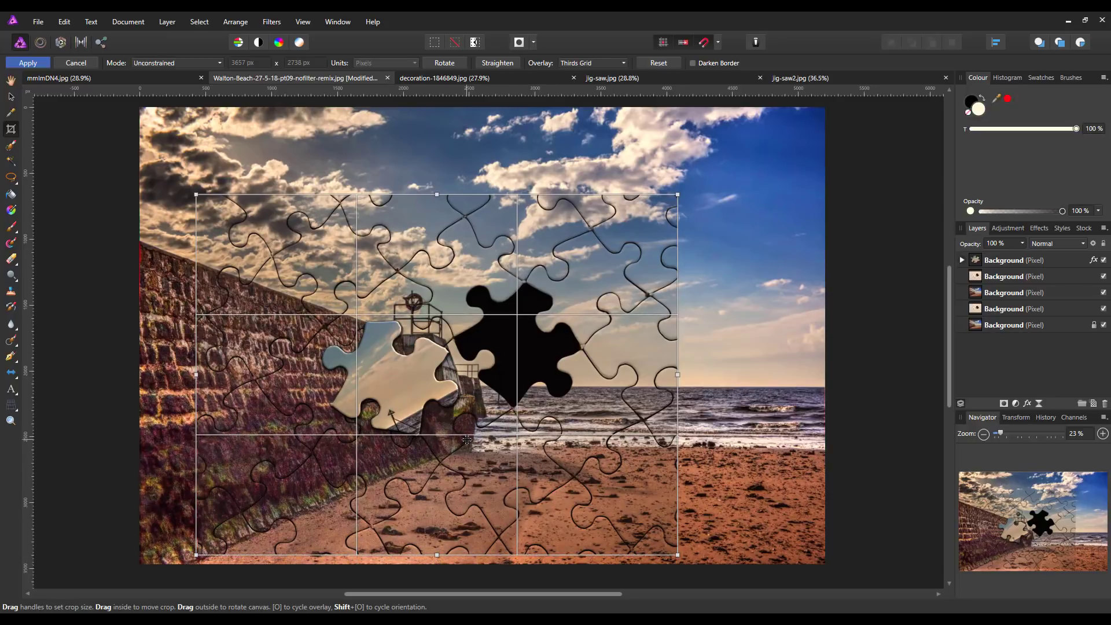
key(Return)
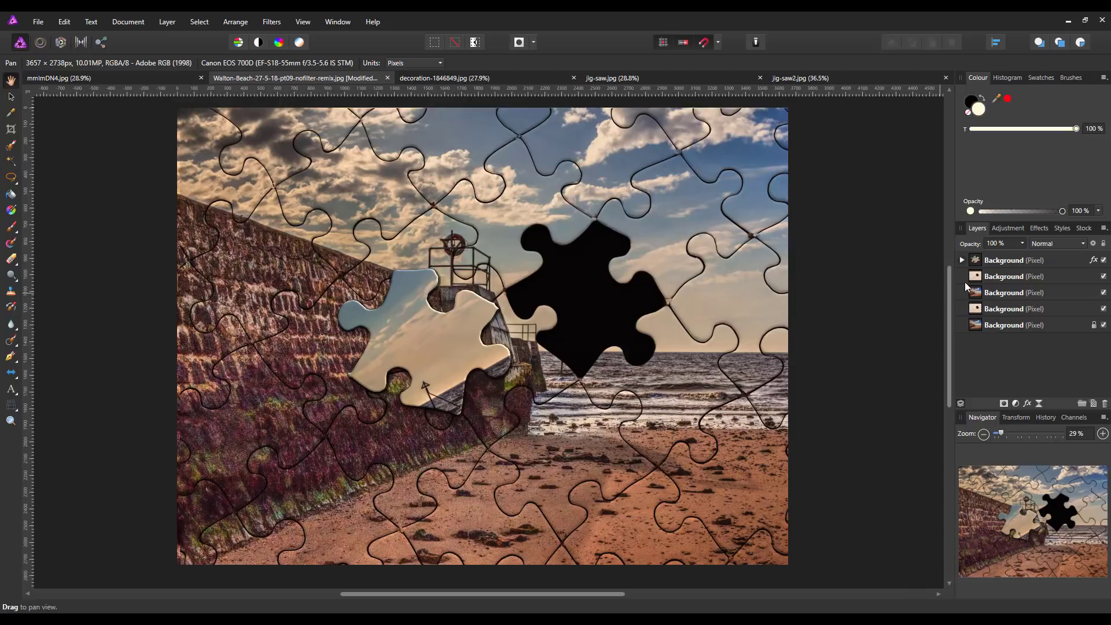
Step: Merge all visible layers into a new pixel layer at the top of the stack and copy that layer
click(1033, 260)
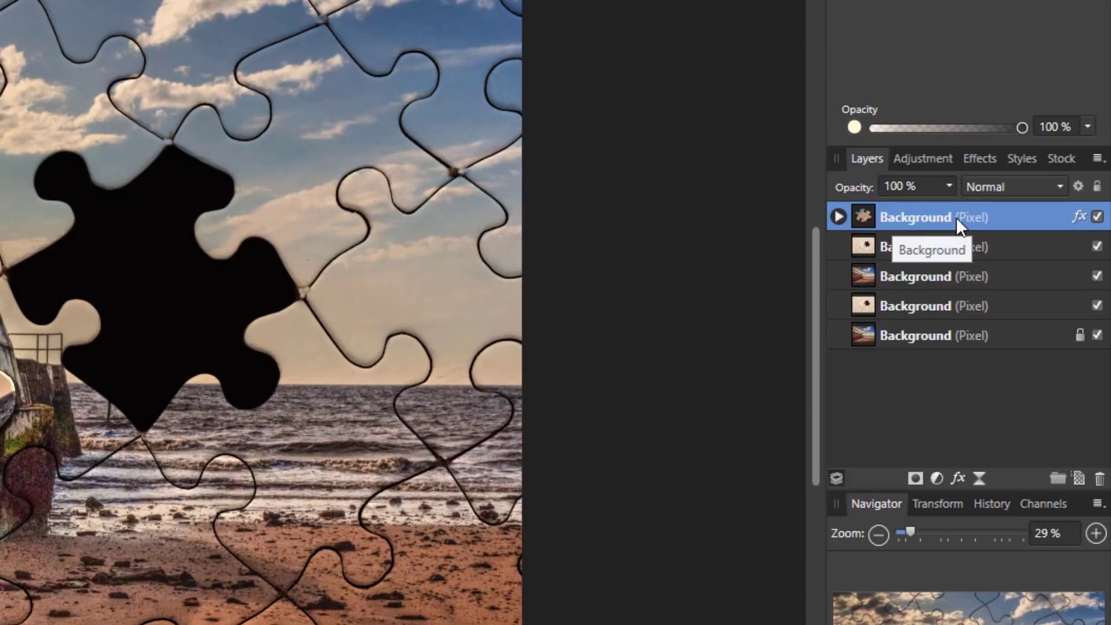
right_click(956, 217)
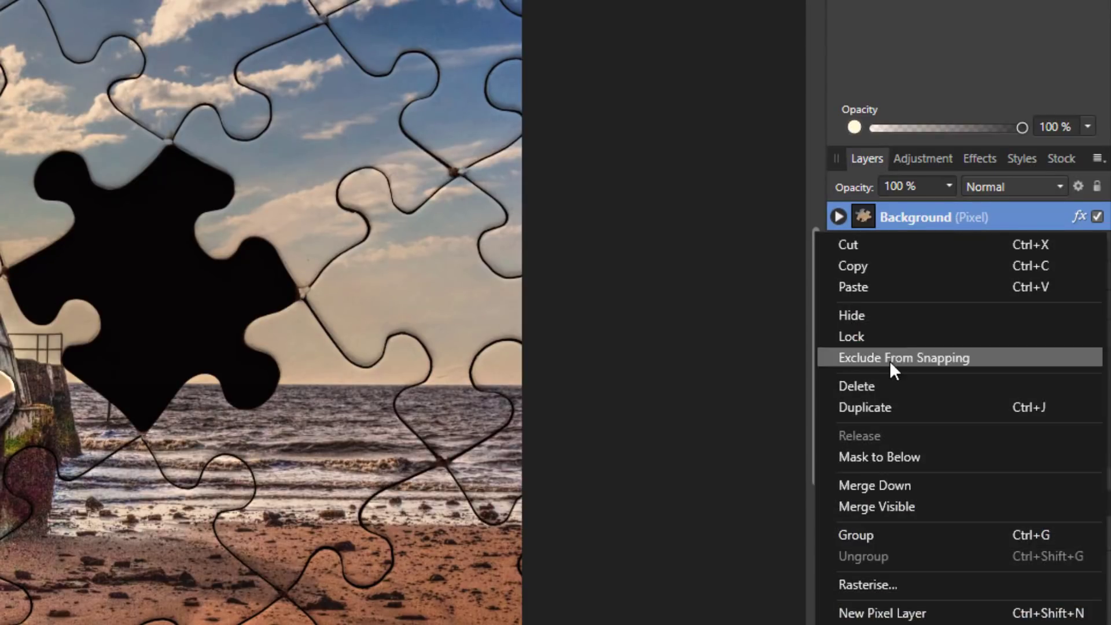
click(902, 508)
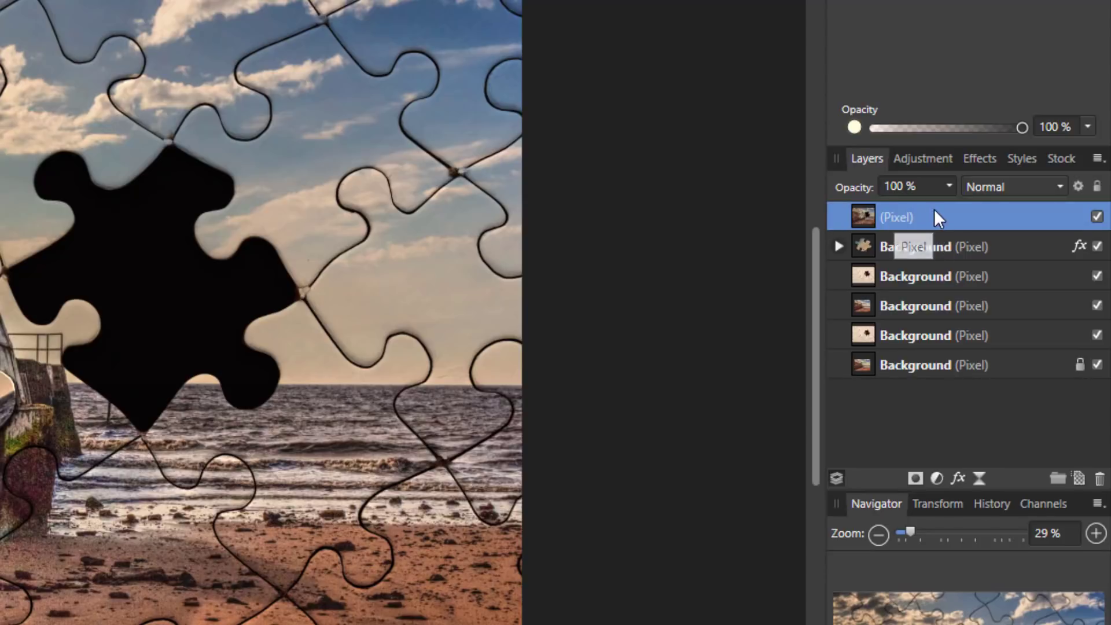
right_click(952, 211)
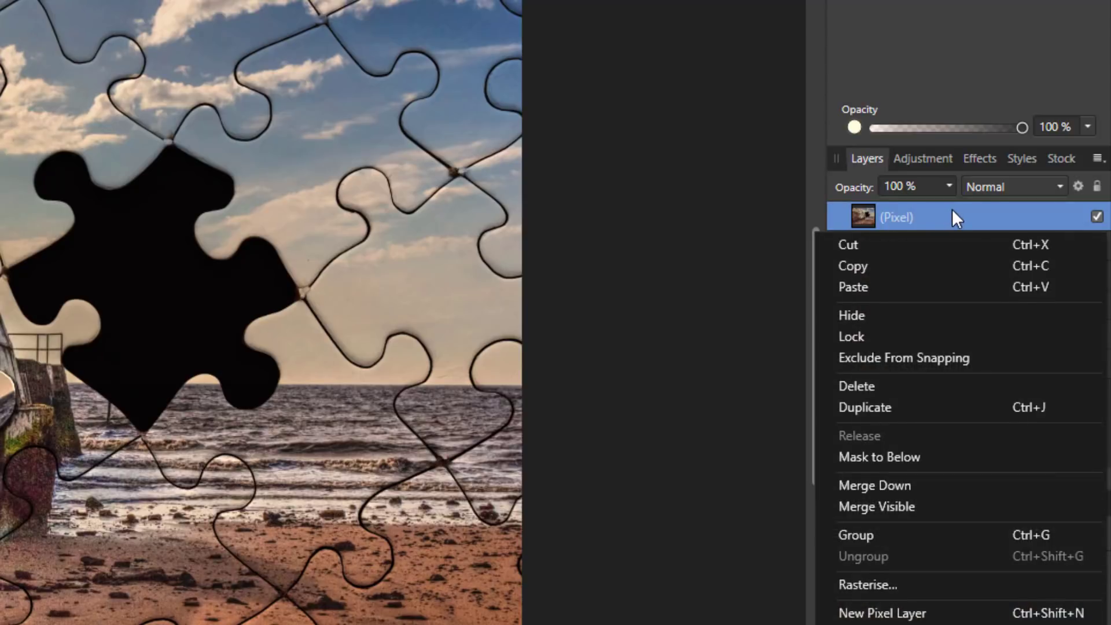
click(870, 264)
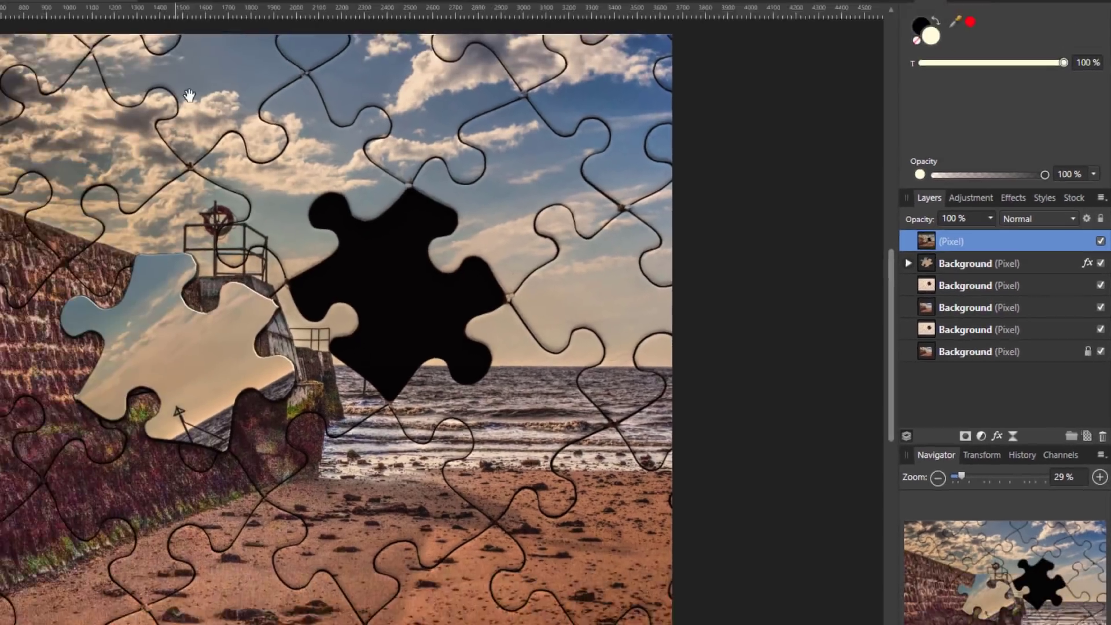
Step: Paste the merged puzzle image into decoration-1846849.jpg and move it to the middle of the wooden planks
click(459, 78)
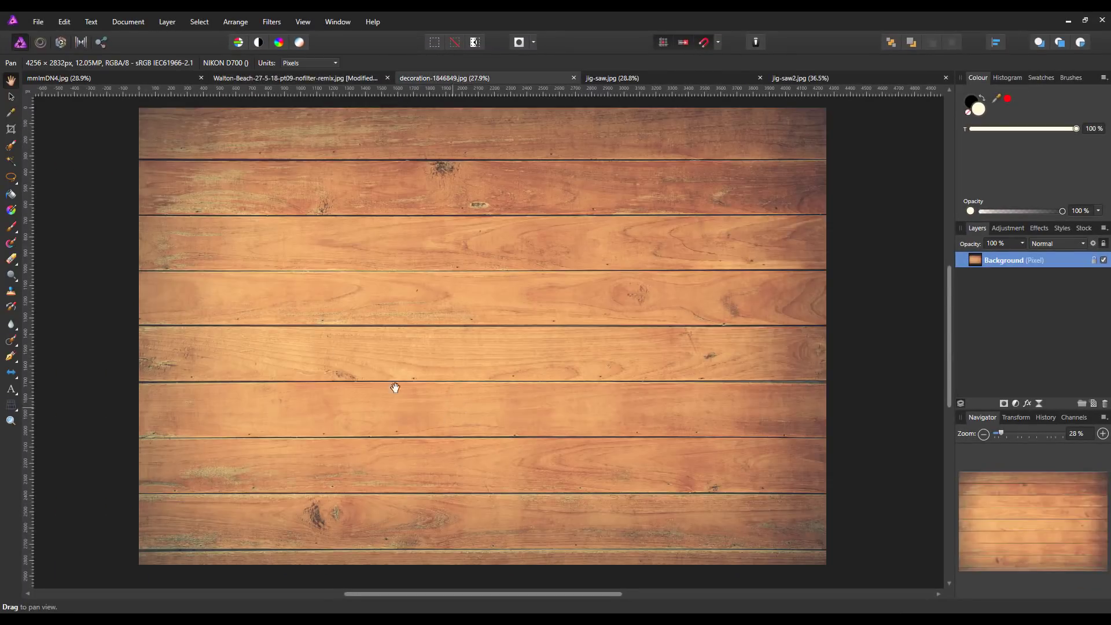
click(61, 23)
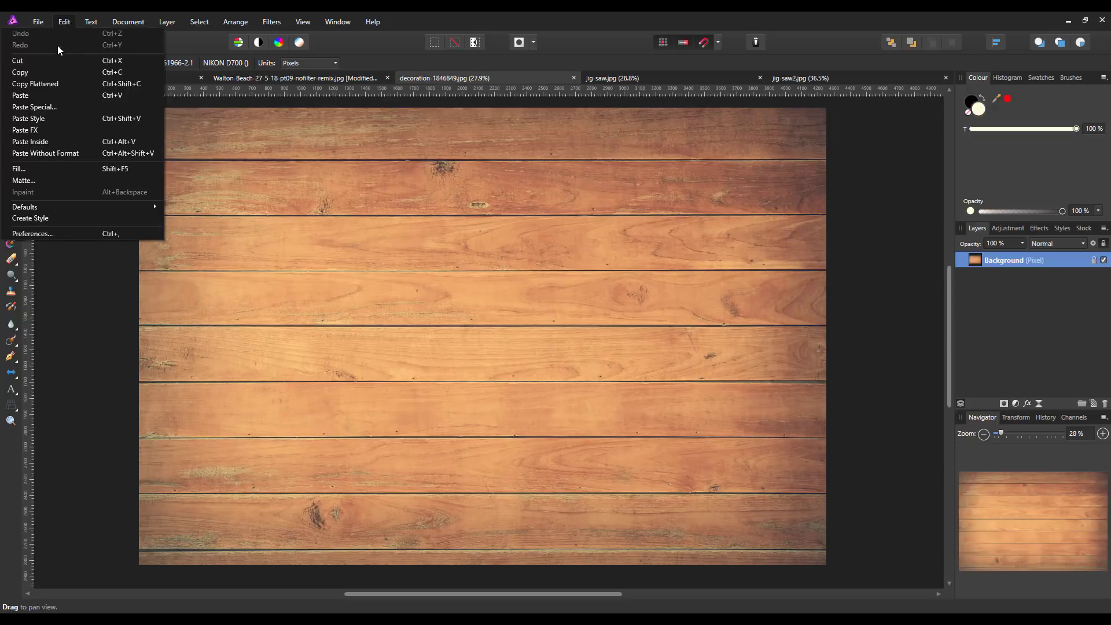
click(32, 97)
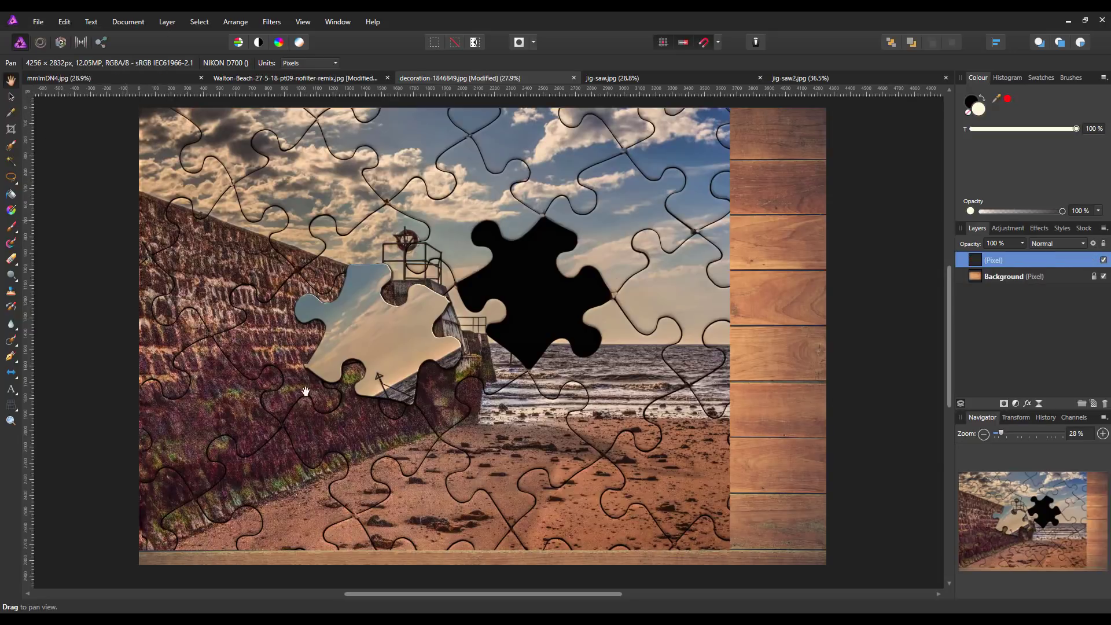
click(10, 99)
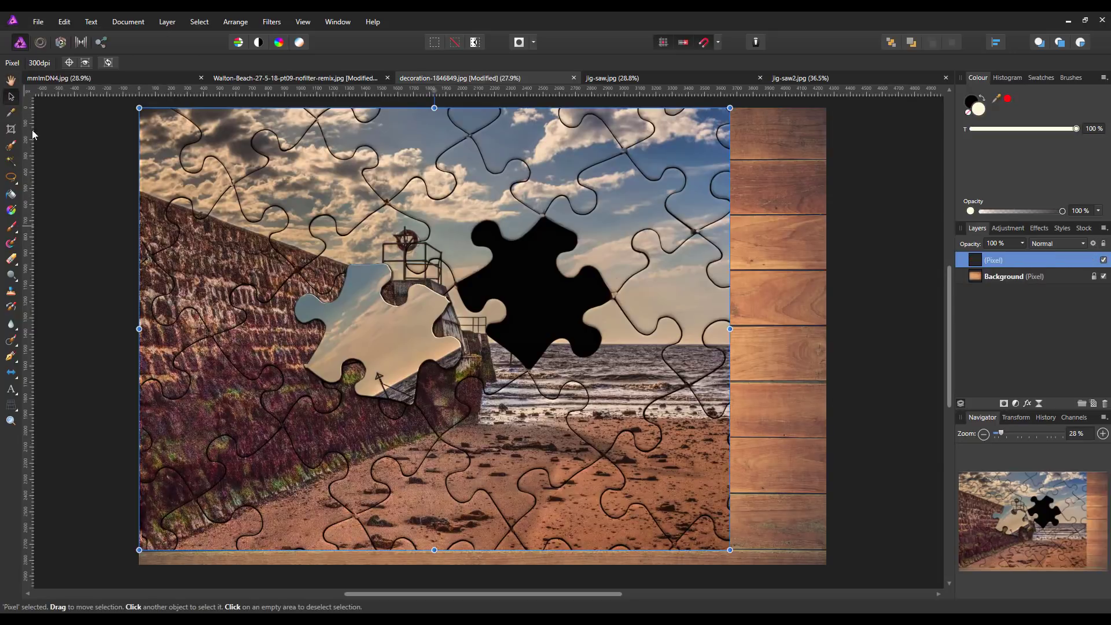
drag(280, 300, 320, 316)
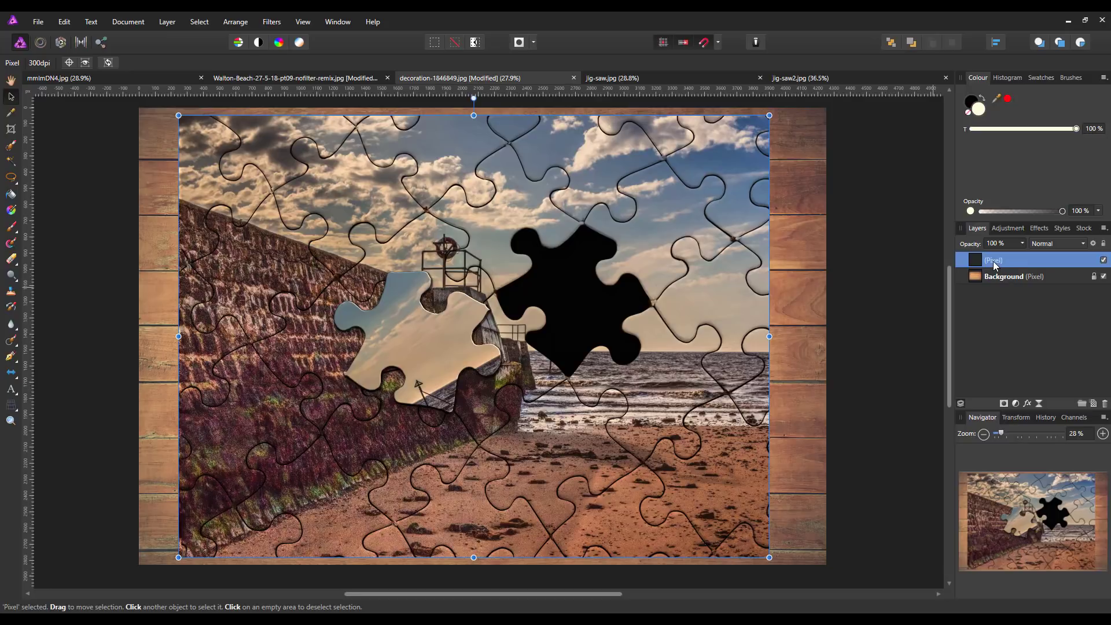
Step: Select the black missing-piece area of the puzzle layer with the Selection Brush, delete it to reveal the wood, and deselect
click(11, 145)
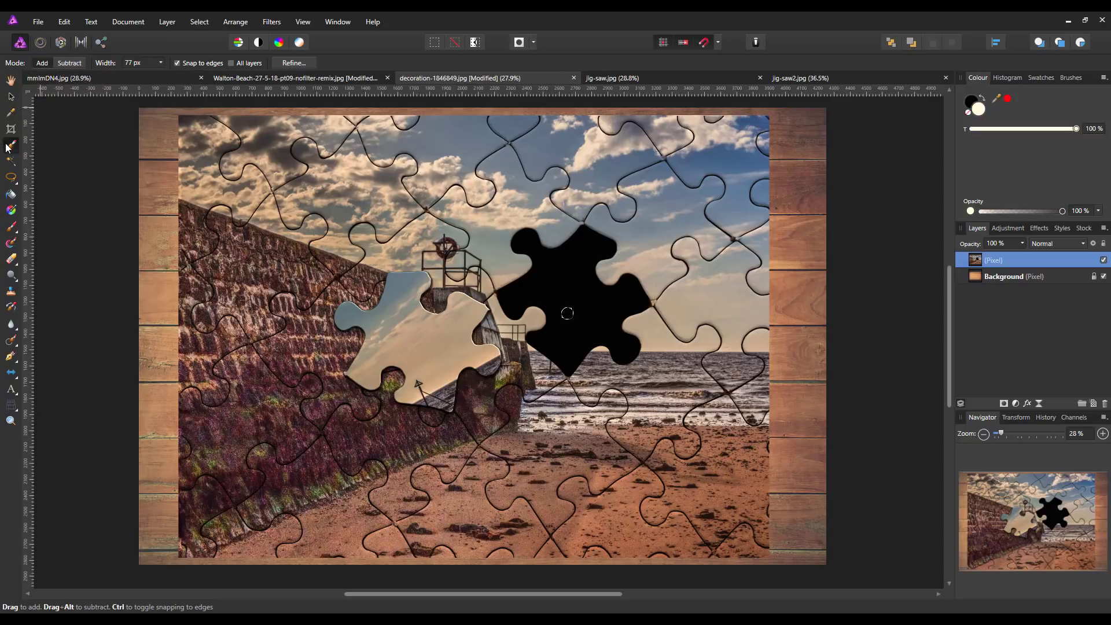
click(563, 288)
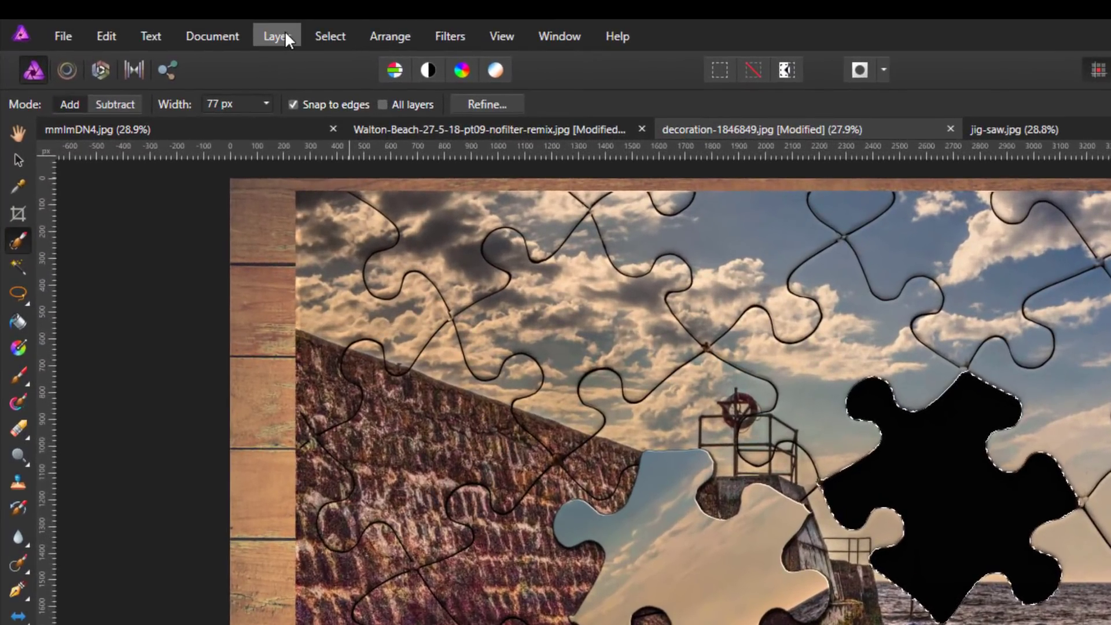
click(285, 35)
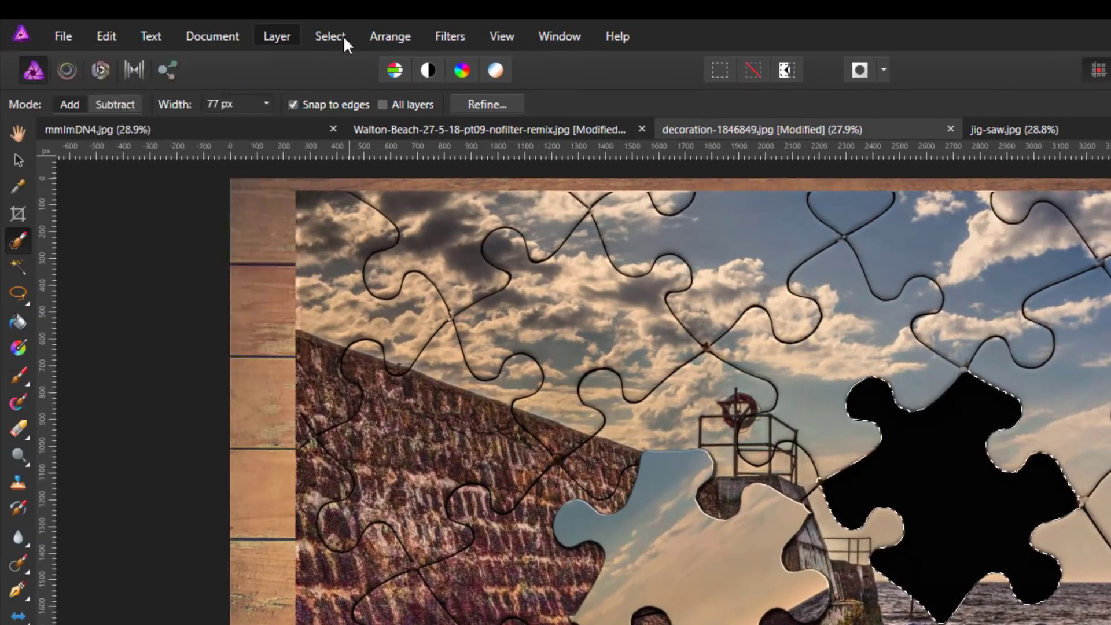
click(330, 35)
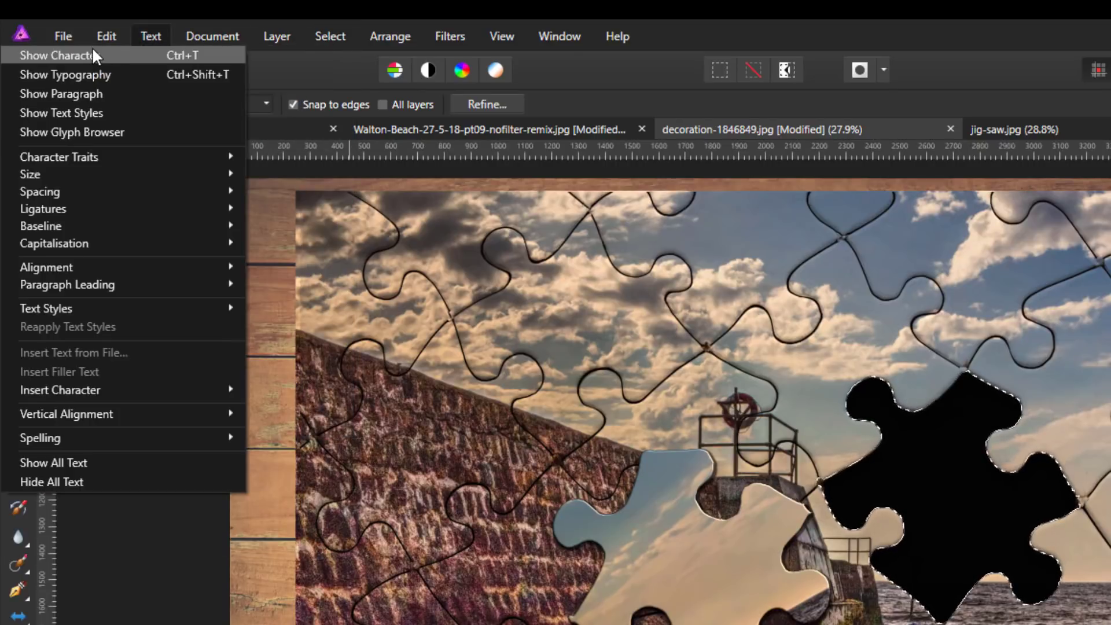
mouse_move(99, 41)
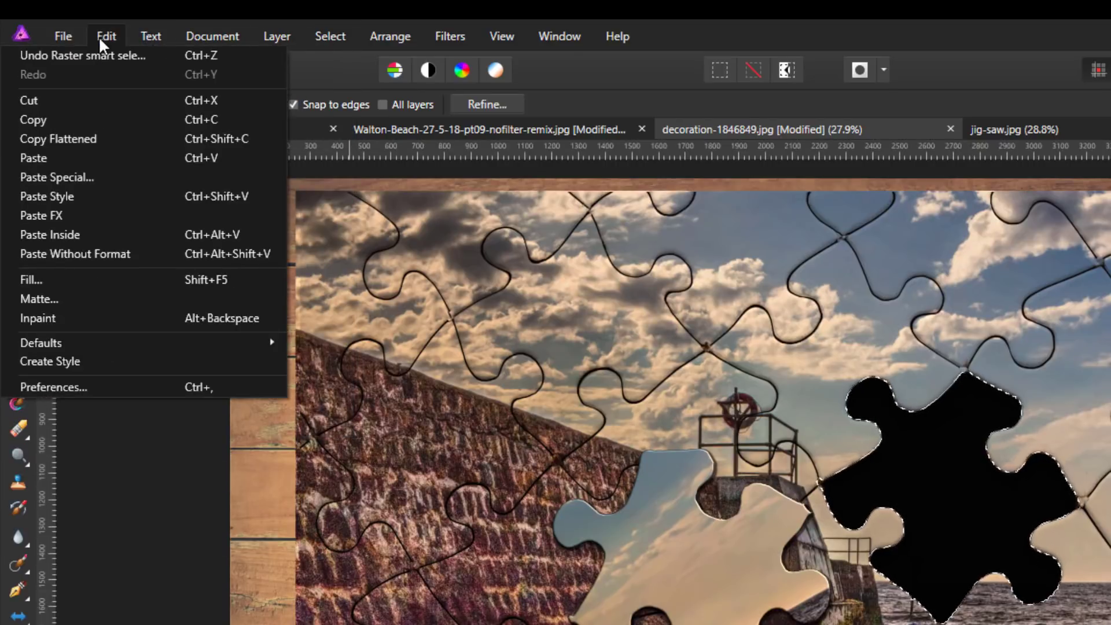
mouse_move(41, 37)
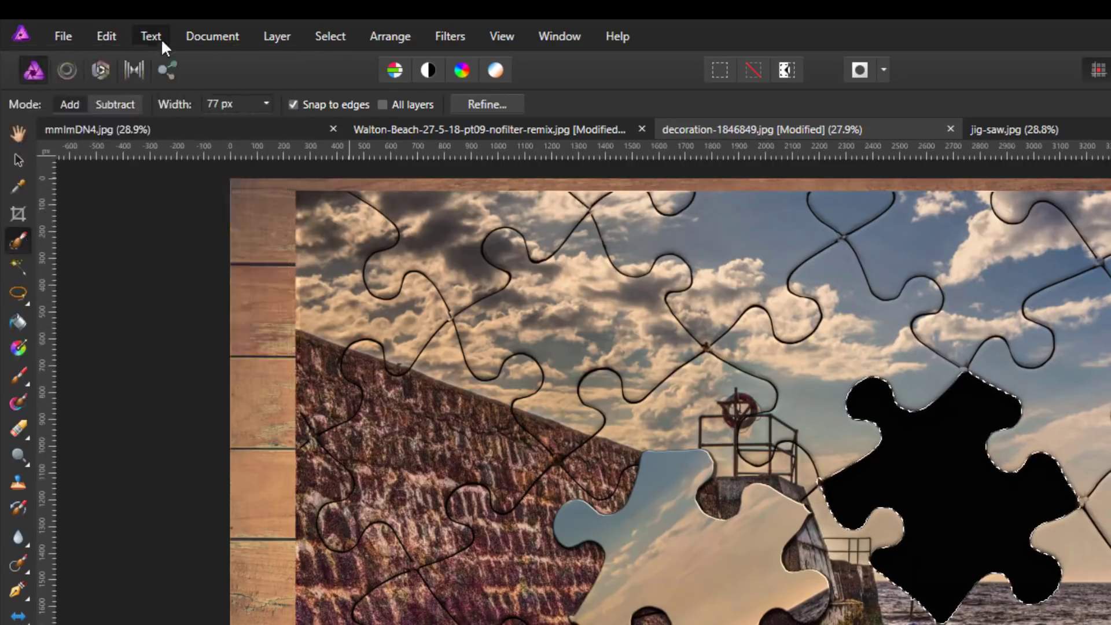
mouse_move(257, 39)
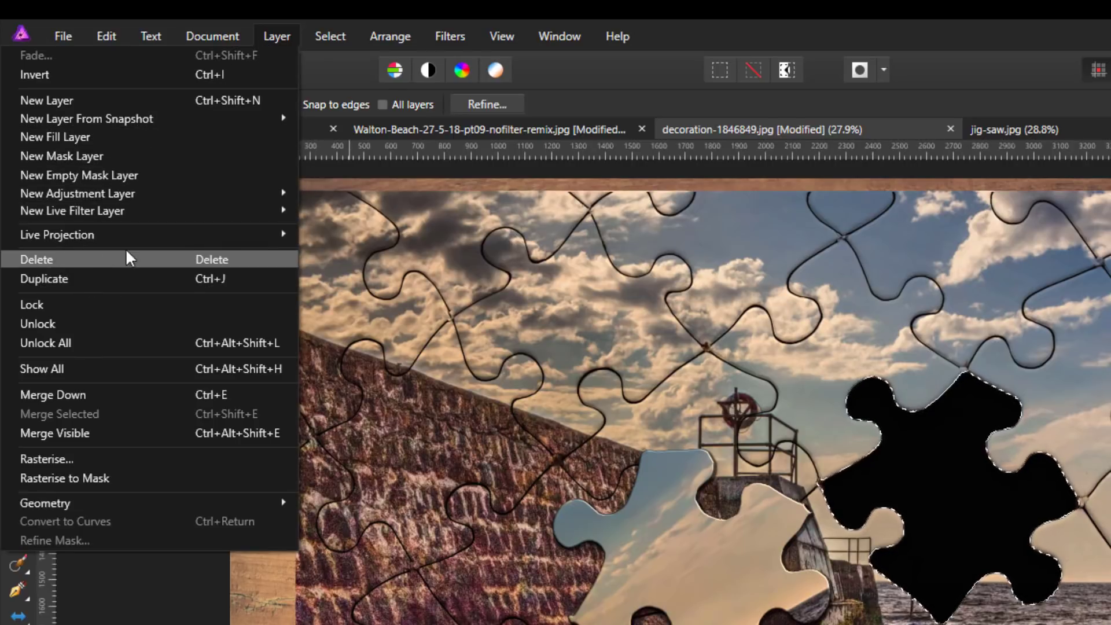
click(227, 259)
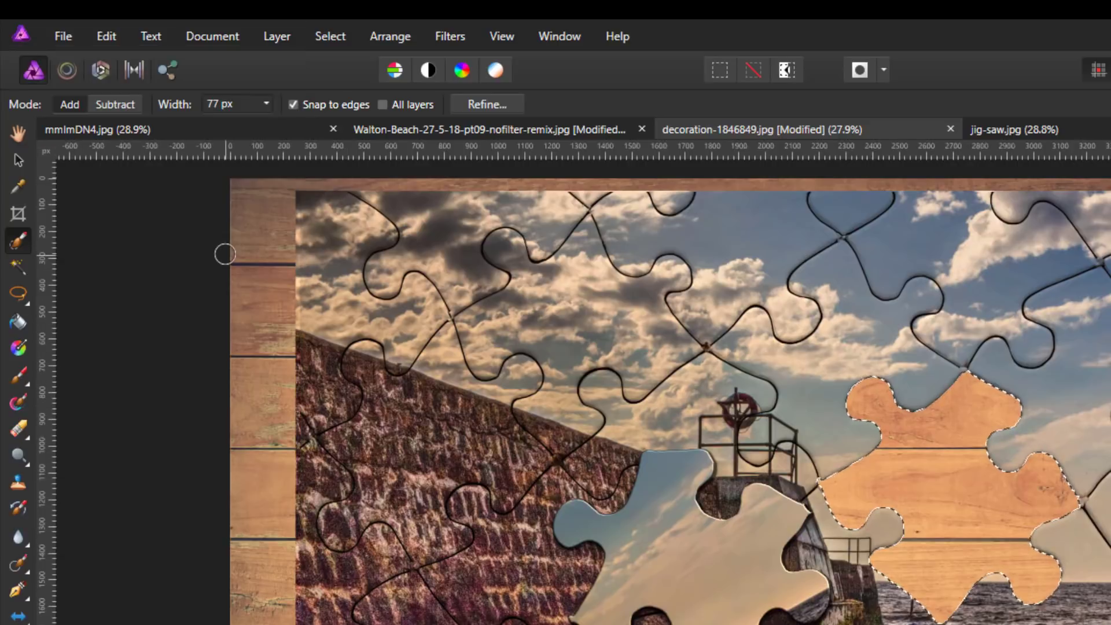
click(275, 46)
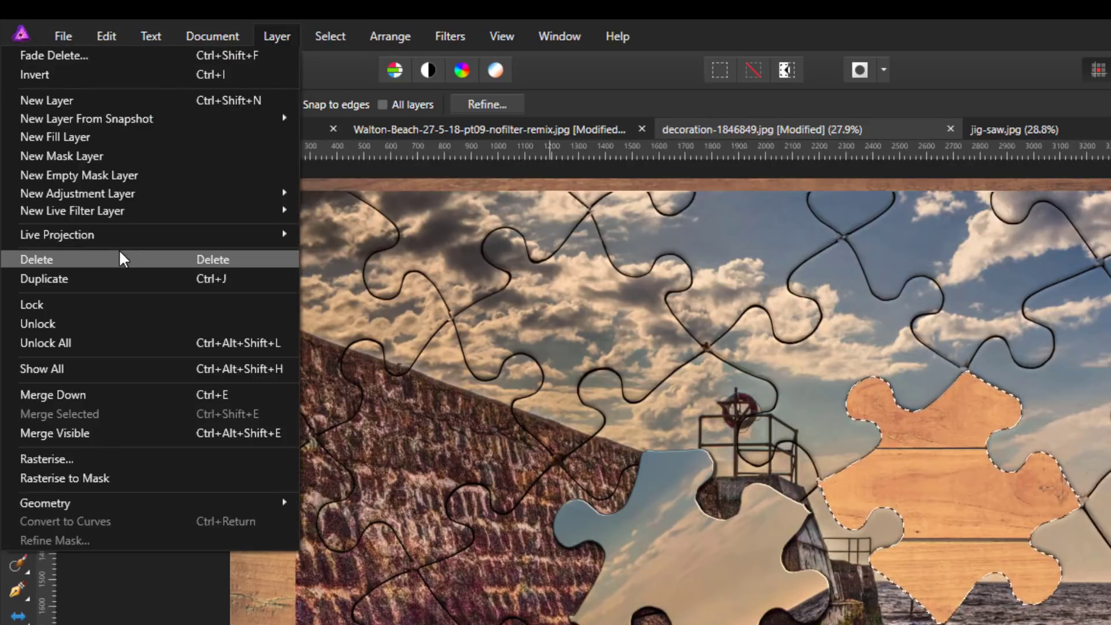
key(Escape)
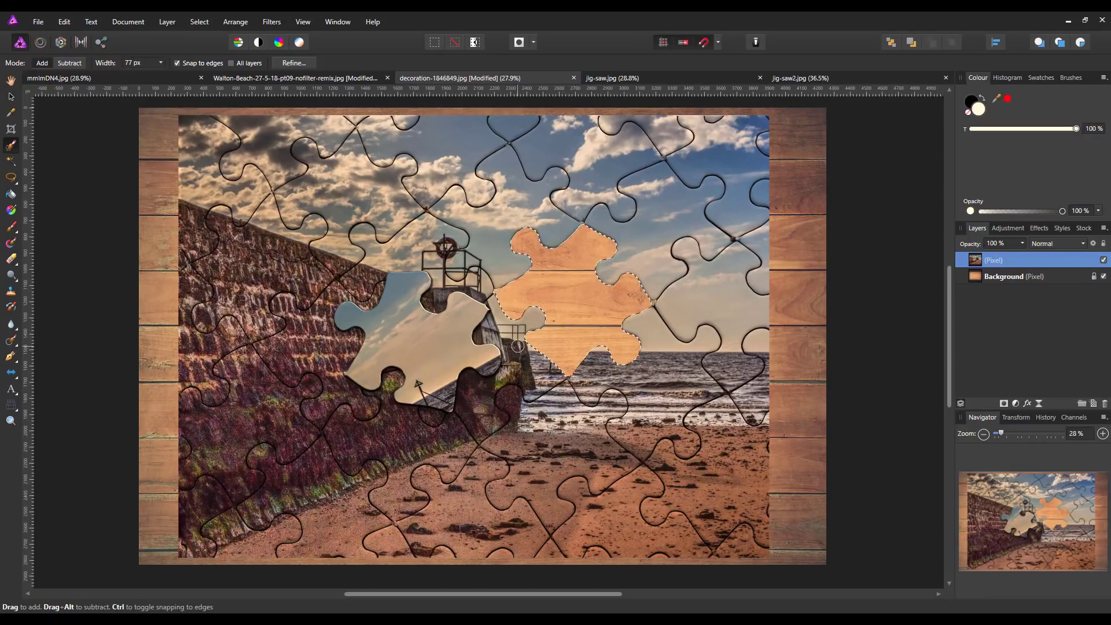
key(ctrl+d)
Step: Crop the document to the edges of the puzzle image, at about 3662 x 2742 px
click(10, 129)
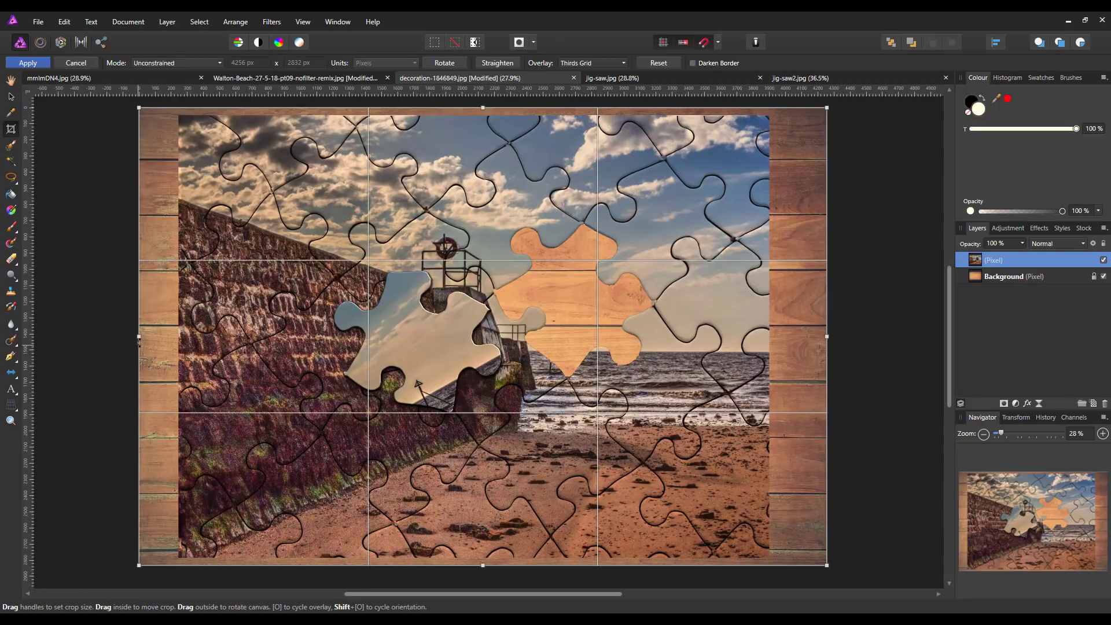
drag(138, 338, 147, 338)
drag(173, 337, 179, 336)
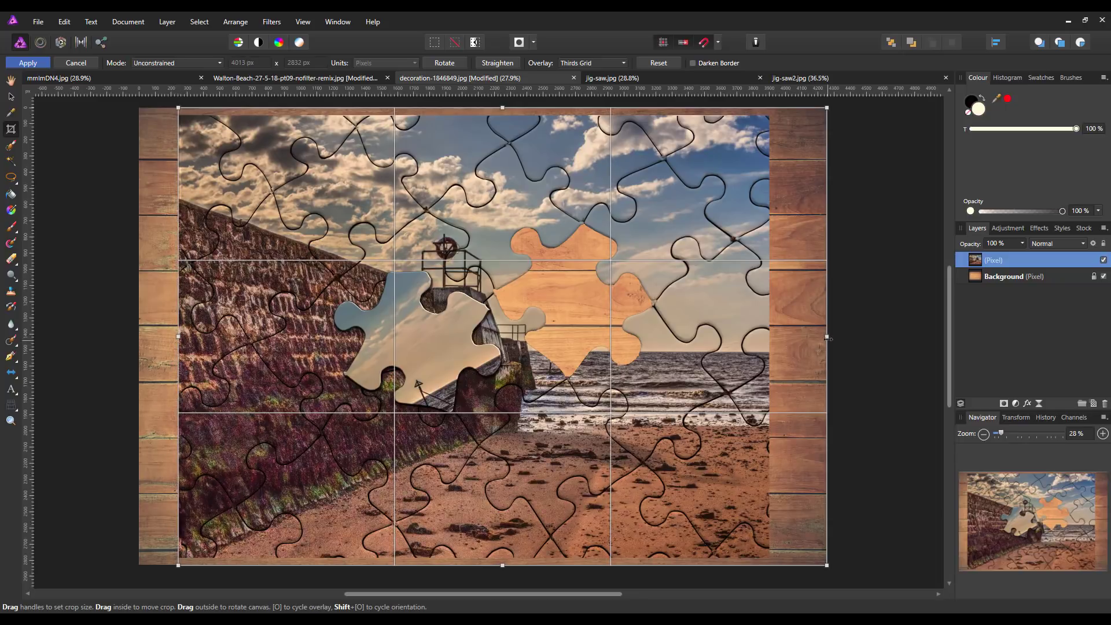
drag(825, 336, 772, 345)
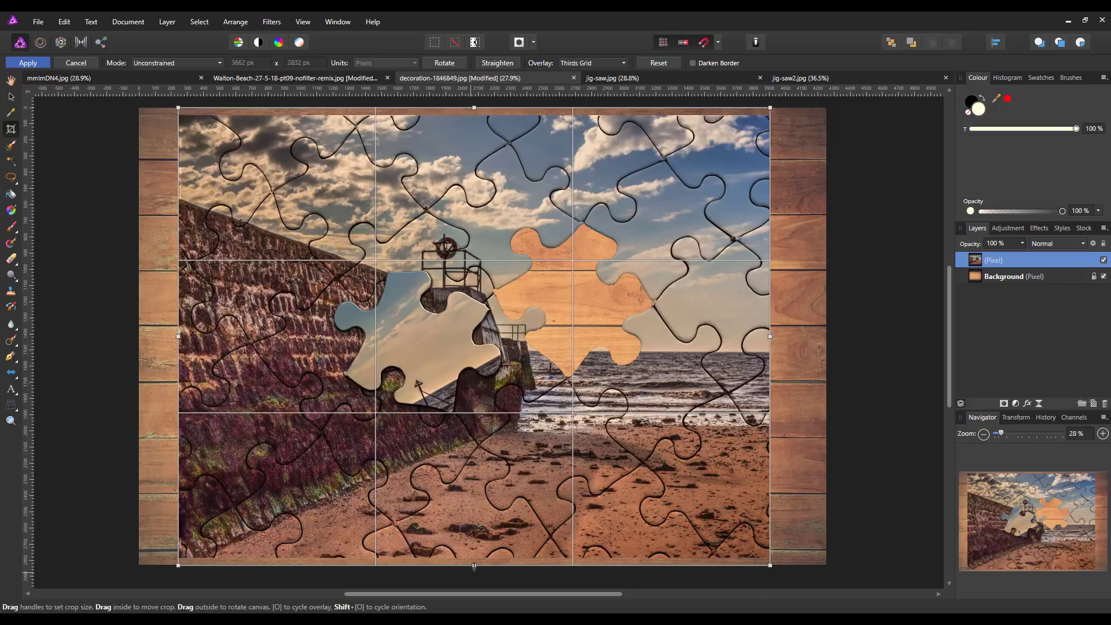
drag(474, 565, 475, 560)
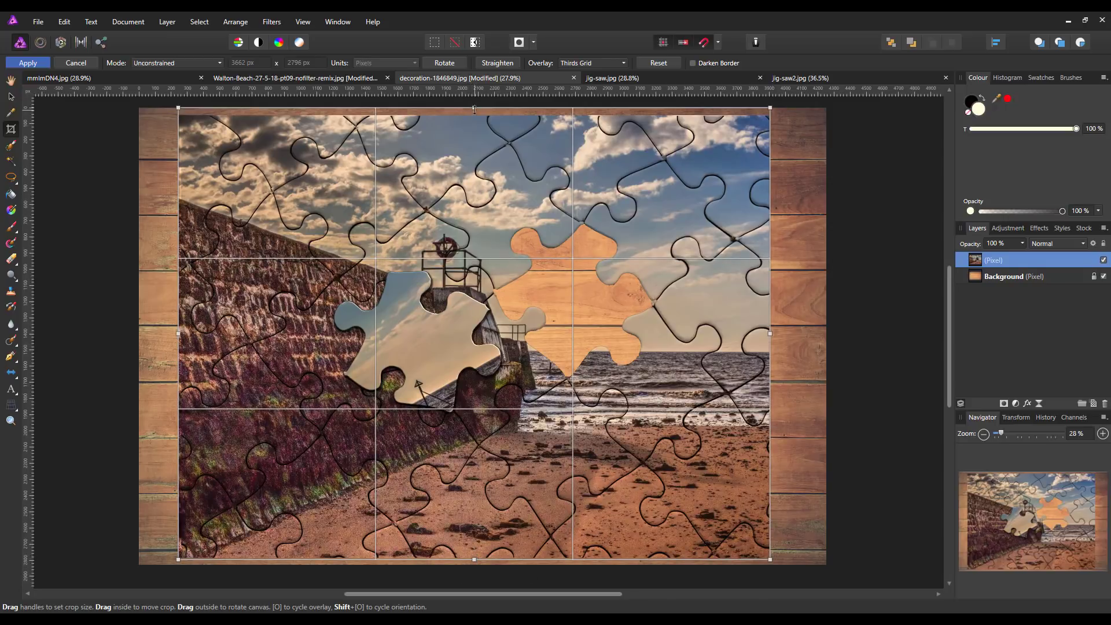
drag(474, 109, 474, 118)
key(Return)
key(h)
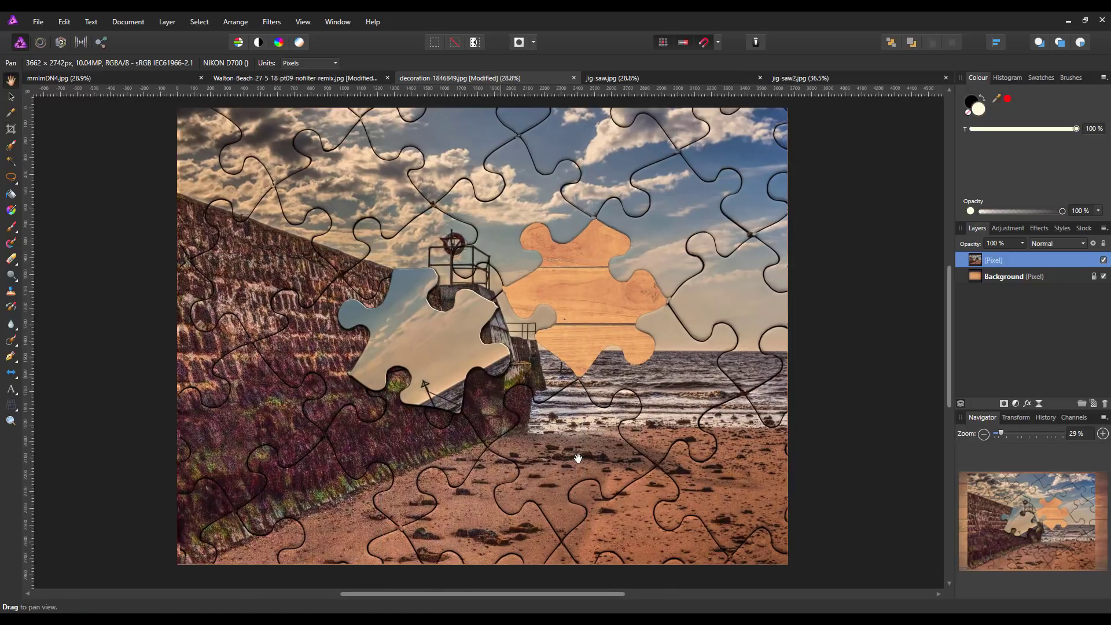